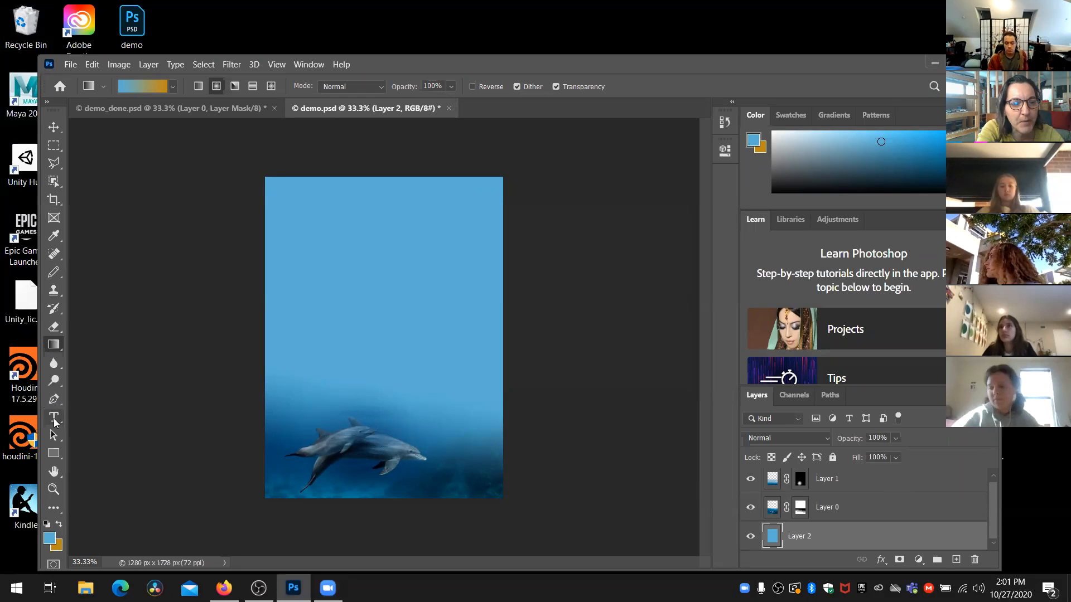
# Try a blue-to-orange radial gradient across the lower part of Layer 2, and undo it
pyautogui.moveTo(282, 425); pyautogui.dragTo(441, 472)
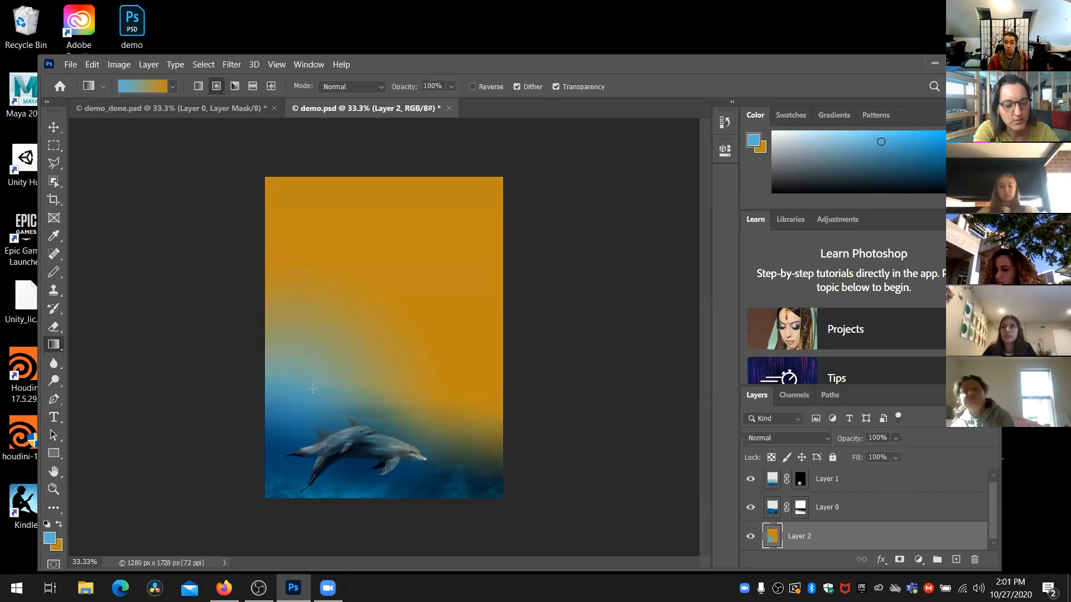
pyautogui.hotkey('ctrl', 'z')
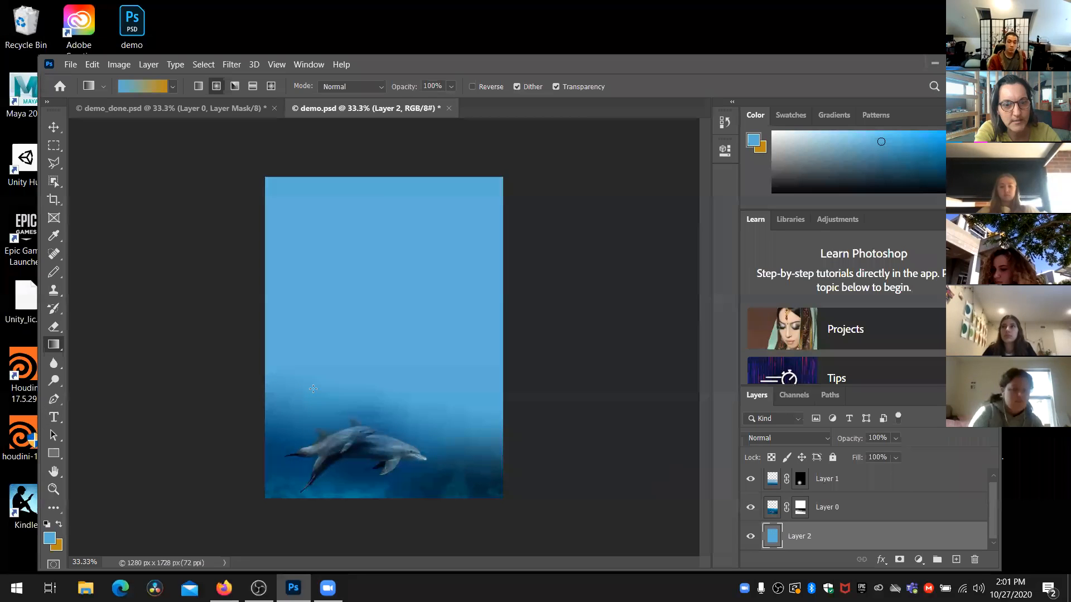
# Create a horizontal text box over the dolphins and enter the text DOLPHIN
pyautogui.click(54, 417)
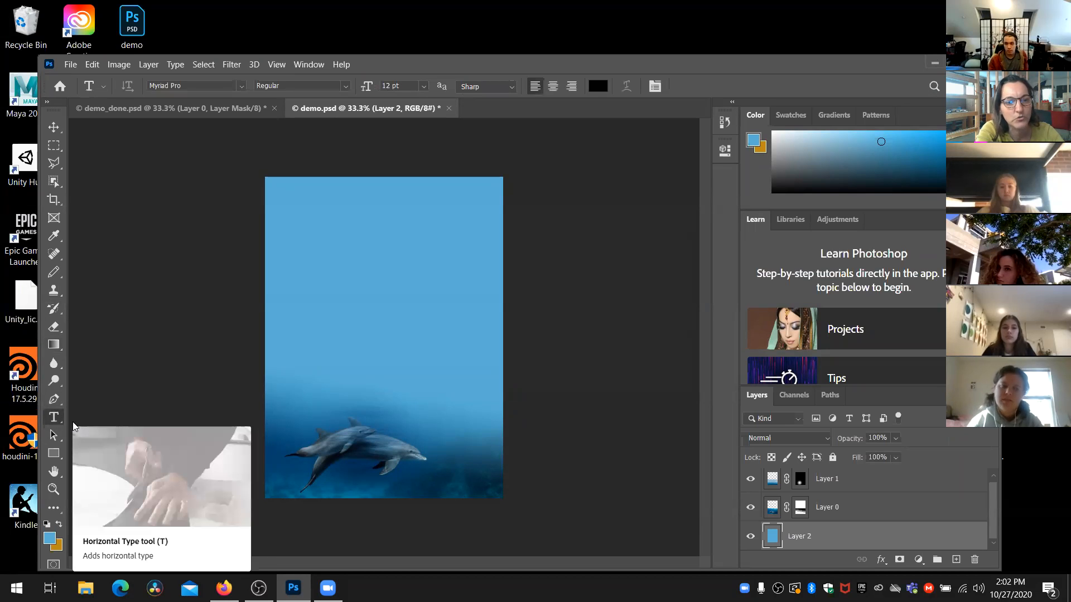
pyautogui.moveTo(296, 417); pyautogui.dragTo(469, 468)
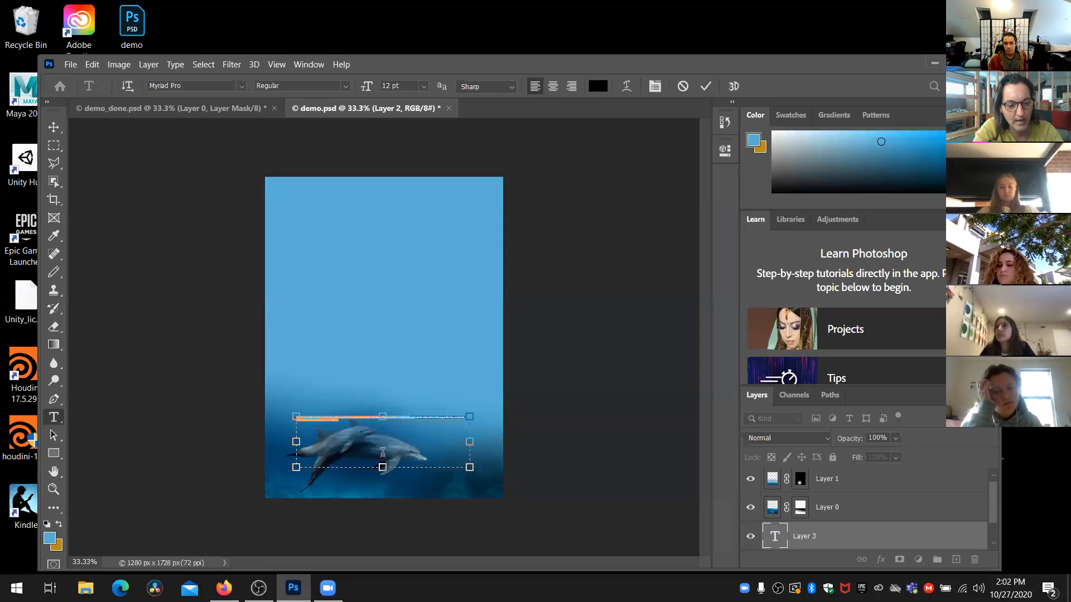
pyautogui.press('BackSpace')
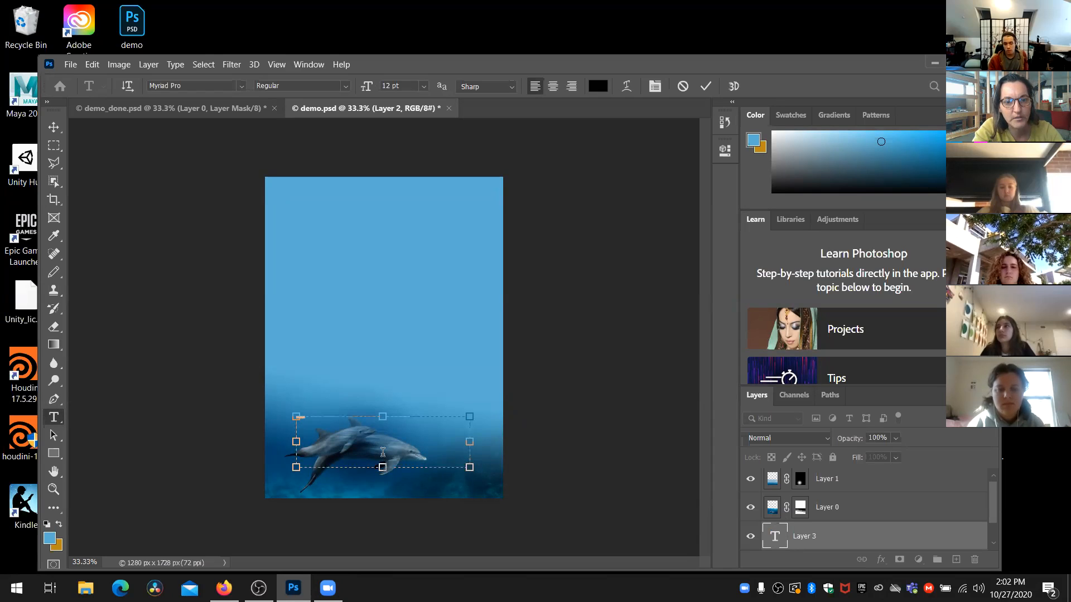
# Enlarge the DOLPHIN text to 200 pt and set its font to Arial Black
pyautogui.click(428, 87)
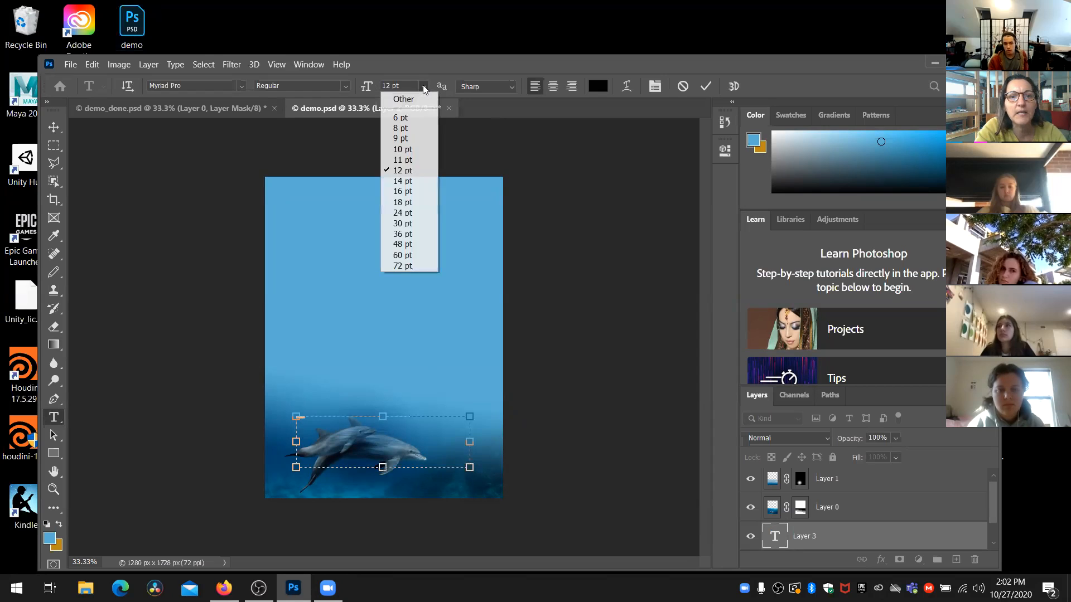
pyautogui.click(410, 266)
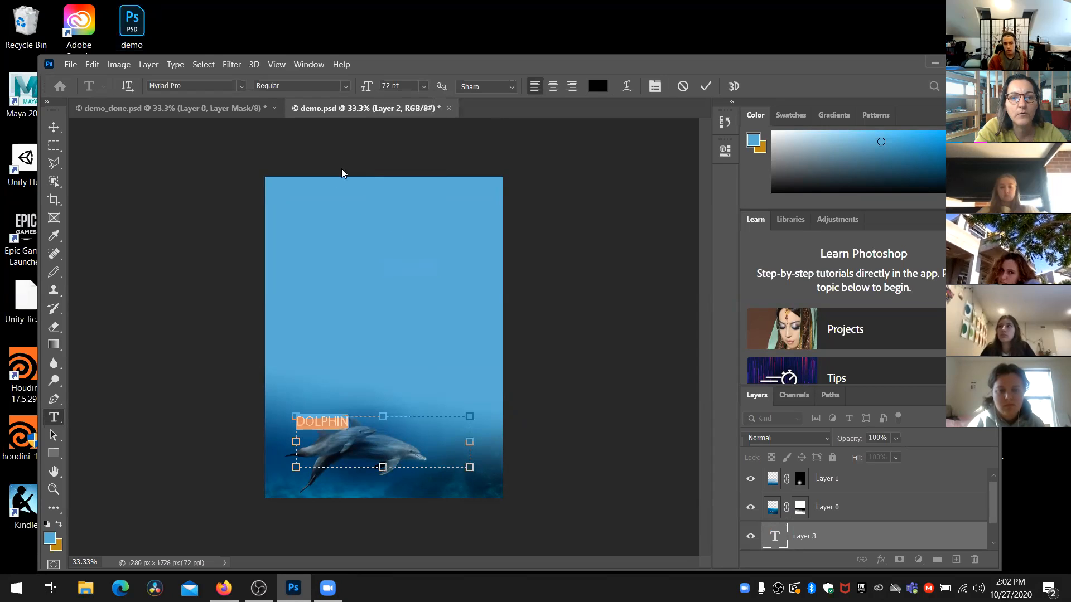
pyautogui.click(391, 87)
pyautogui.write('200')
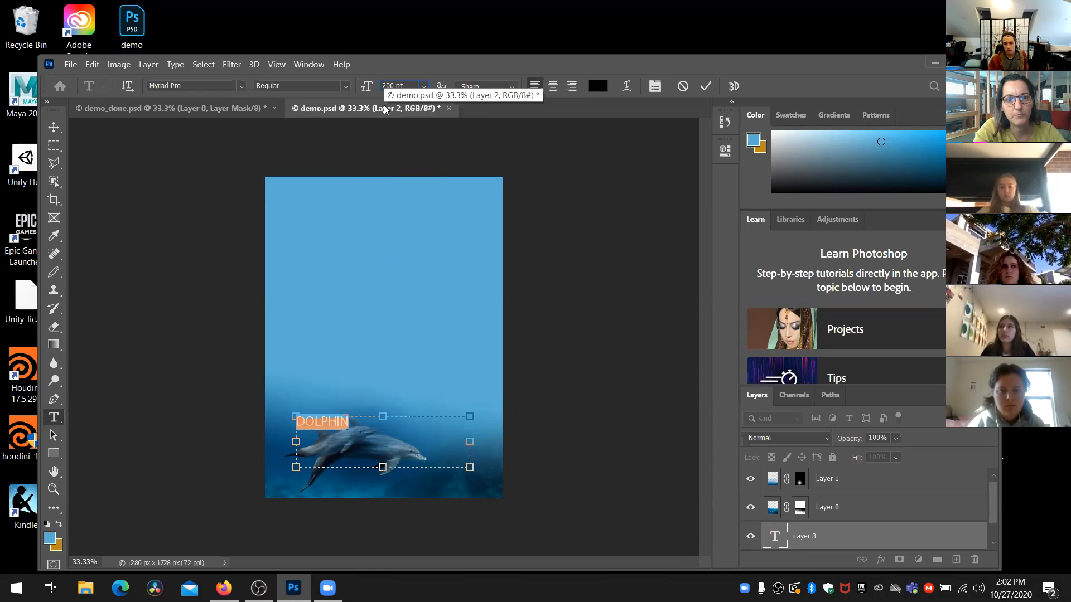
pyautogui.click(182, 87)
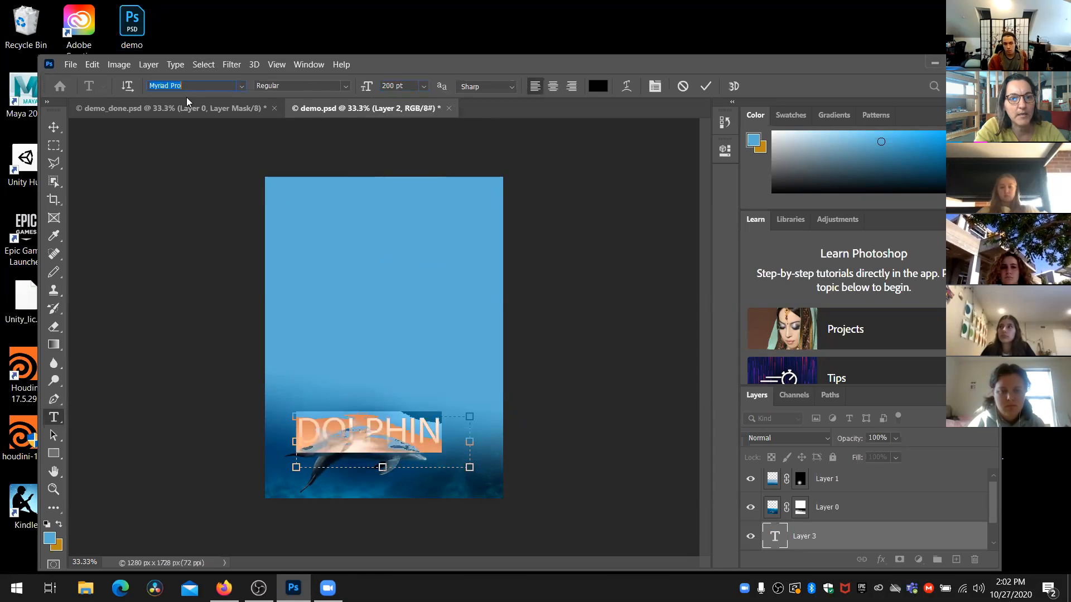
pyautogui.write('ARIAL')
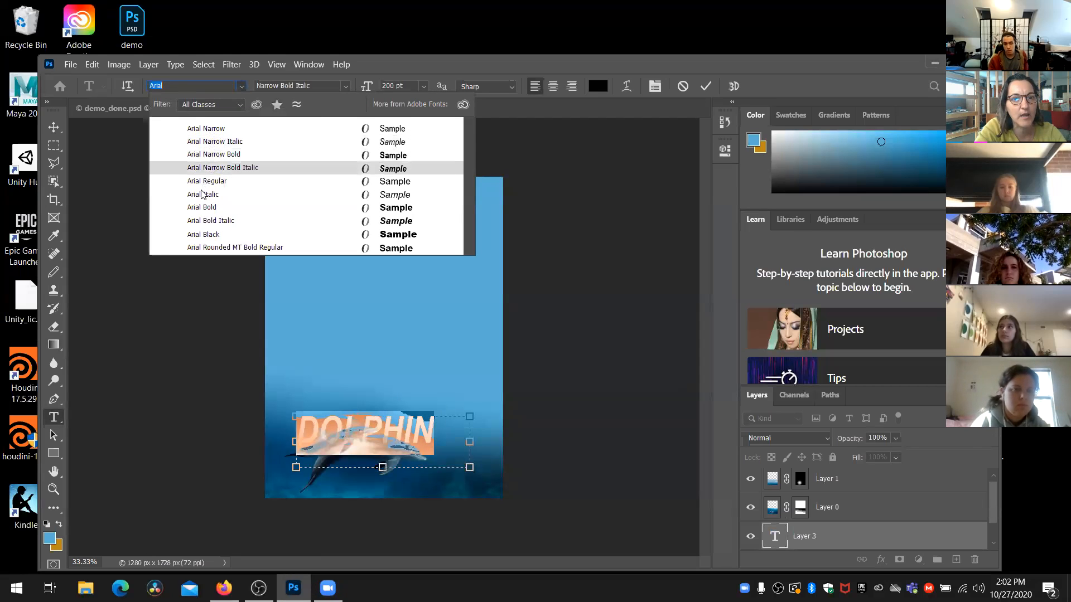
pyautogui.click(201, 235)
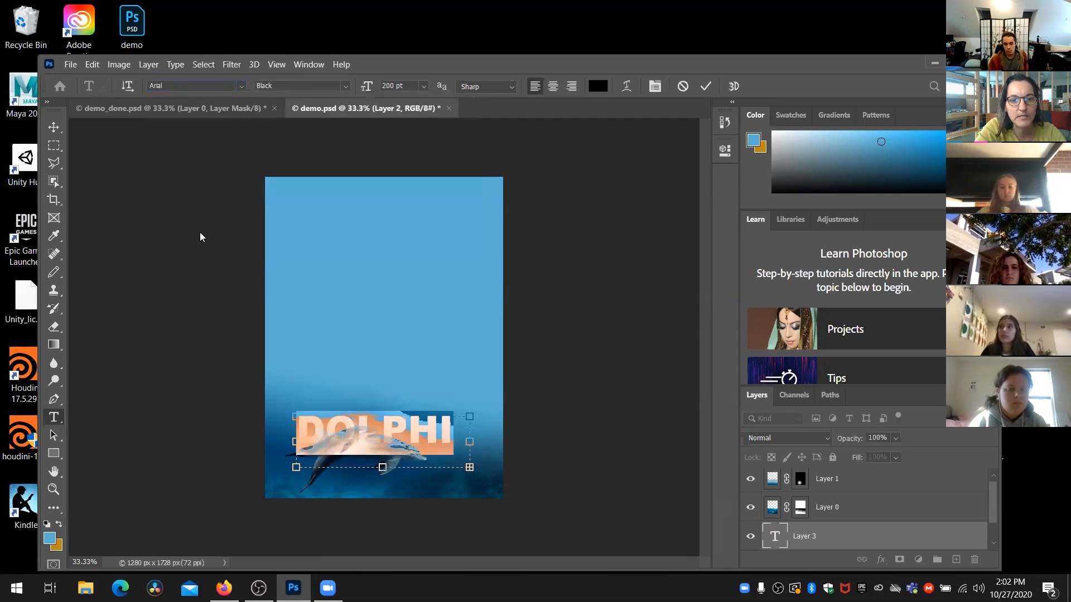
# Set the text size to 160 pt and add an S so the text reads DOLPHINS
pyautogui.click(386, 87)
pyautogui.write('160')
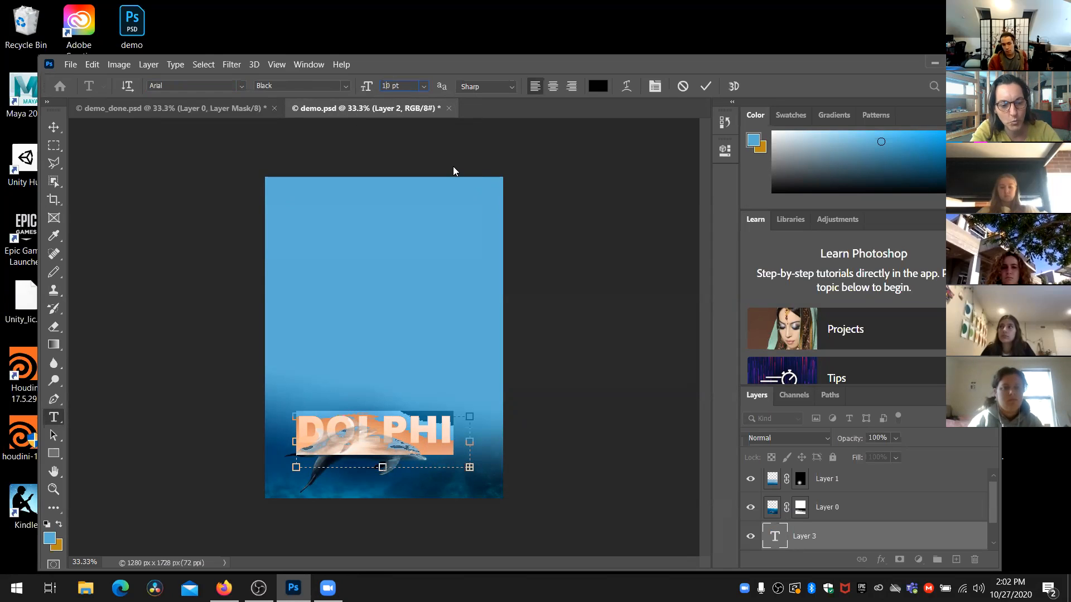
pyautogui.press('Return')
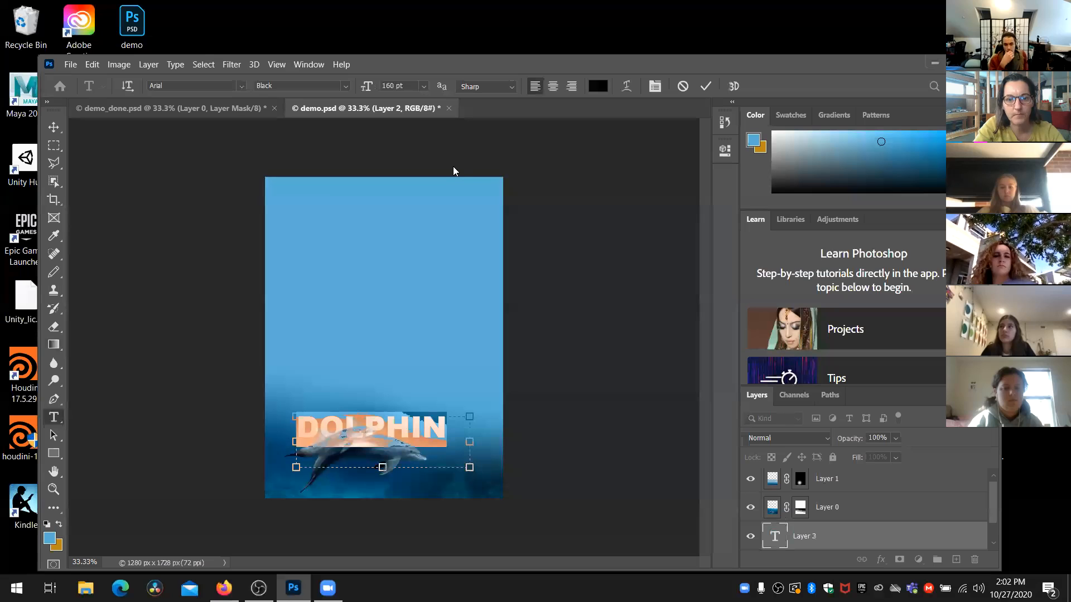
pyautogui.click(447, 430)
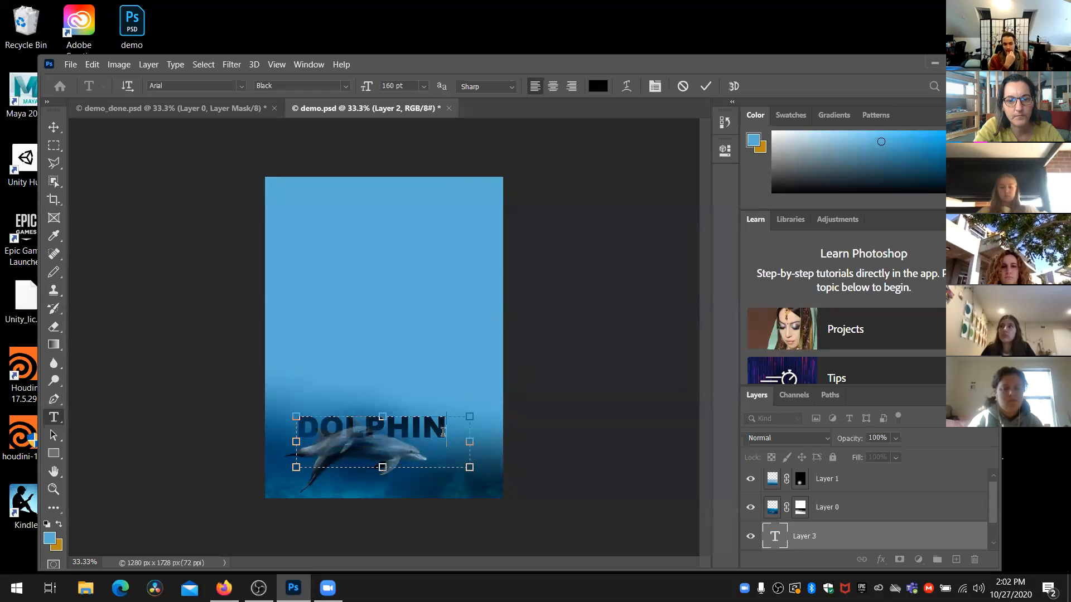
pyautogui.write('S')
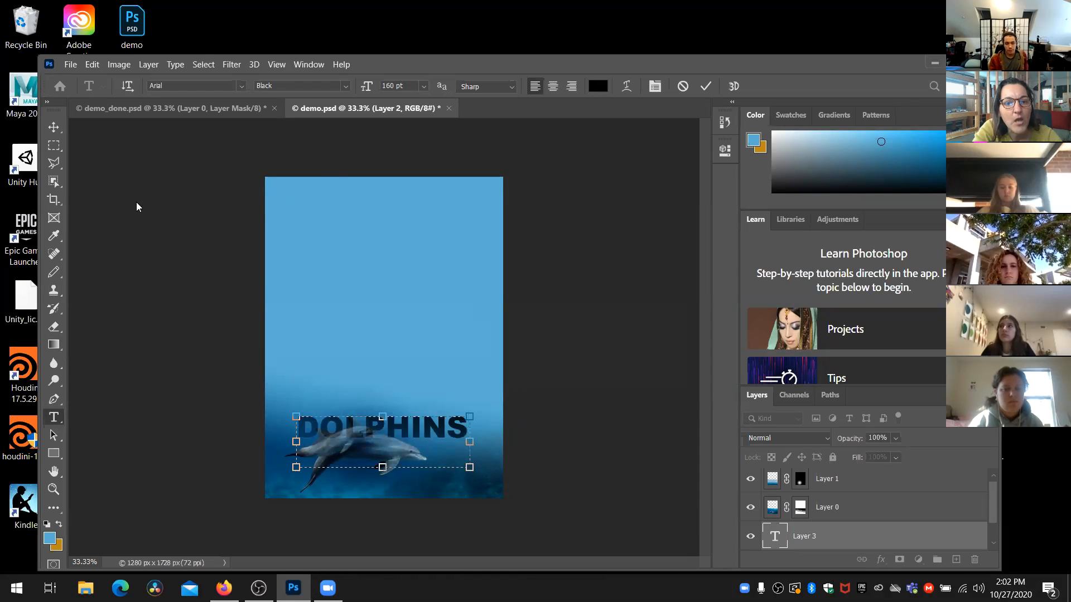
pyautogui.click(52, 129)
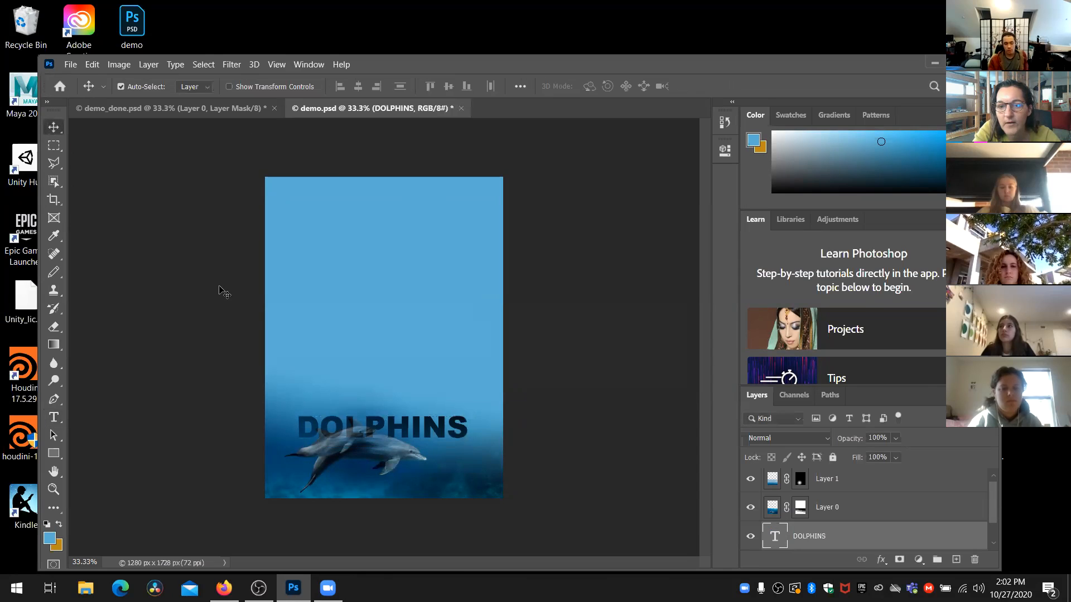
pyautogui.click(356, 439)
pyautogui.moveTo(354, 439); pyautogui.dragTo(350, 454)
pyautogui.press('ctrl')
# Undock and enlarge the layer list, and fully lock Layer 1, Layer 0 and Layer 2
pyautogui.moveTo(760, 399); pyautogui.dragTo(623, 116)
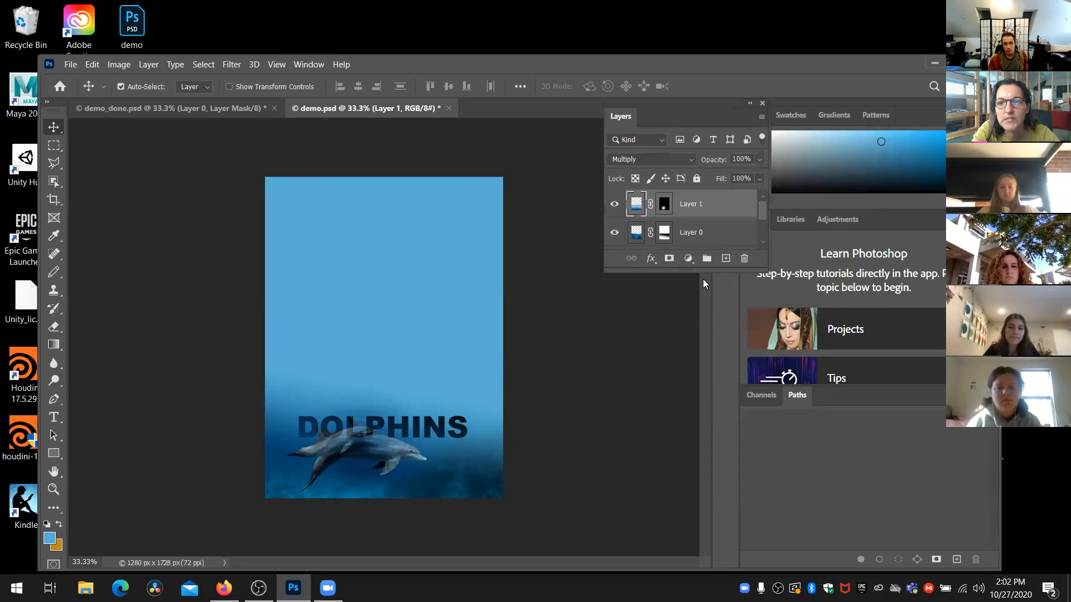
pyautogui.moveTo(692, 272); pyautogui.dragTo(691, 426)
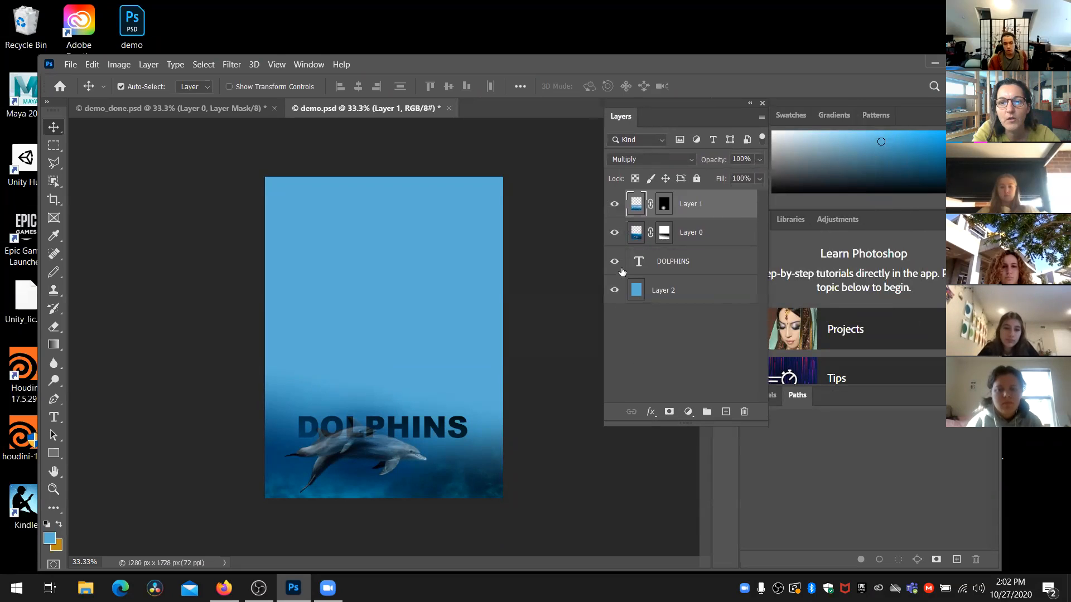
pyautogui.click(708, 291)
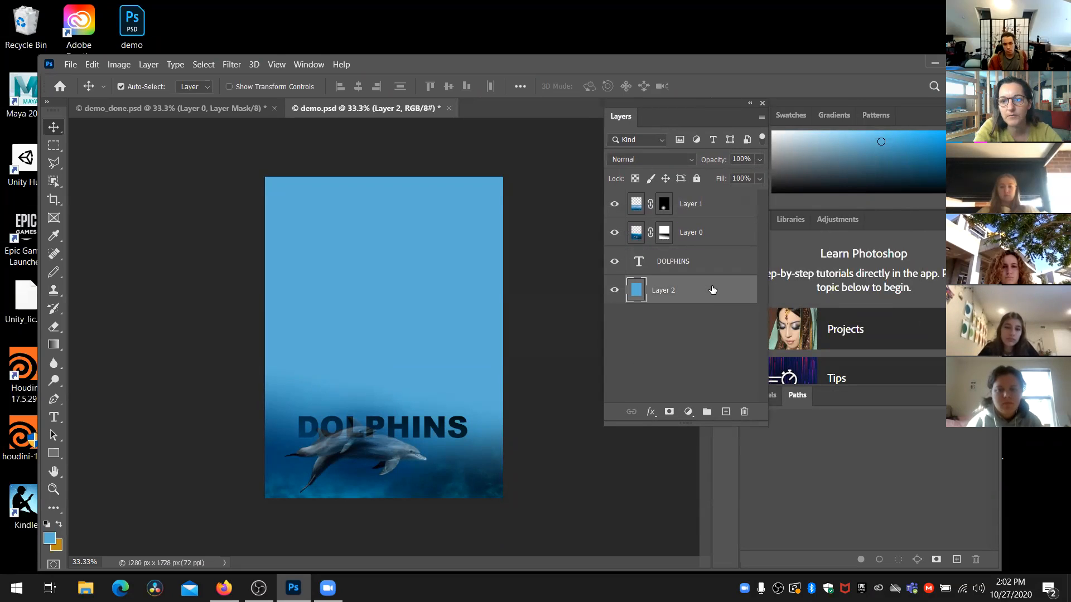
pyautogui.press('ctrl')
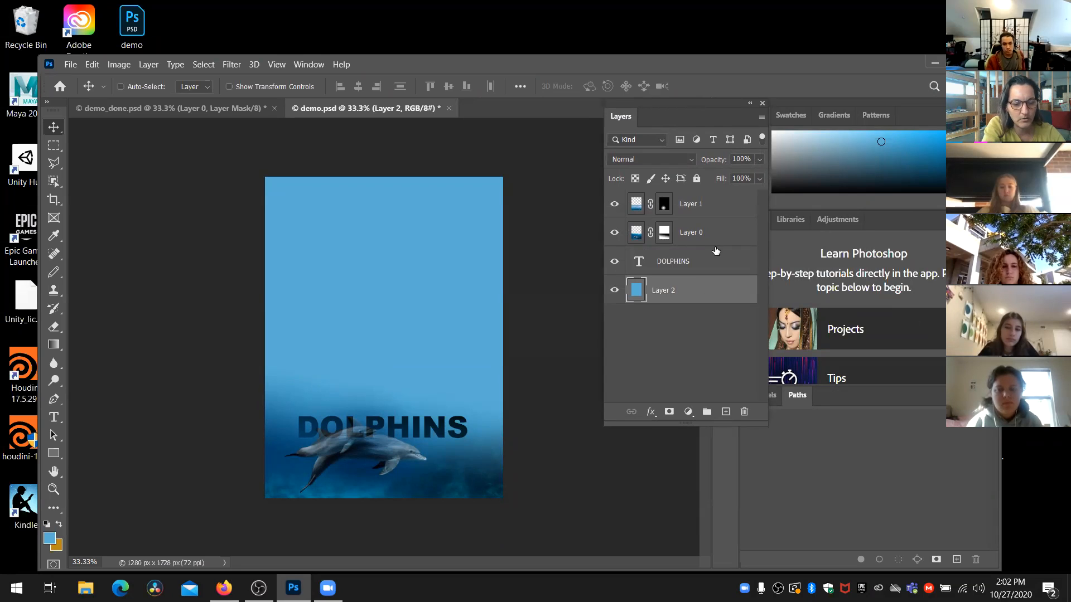
pyautogui.keyDown('ctrl'); pyautogui.click(723, 235); pyautogui.keyUp('ctrl')
pyautogui.keyDown('ctrl'); pyautogui.click(722, 206); pyautogui.keyUp('ctrl')
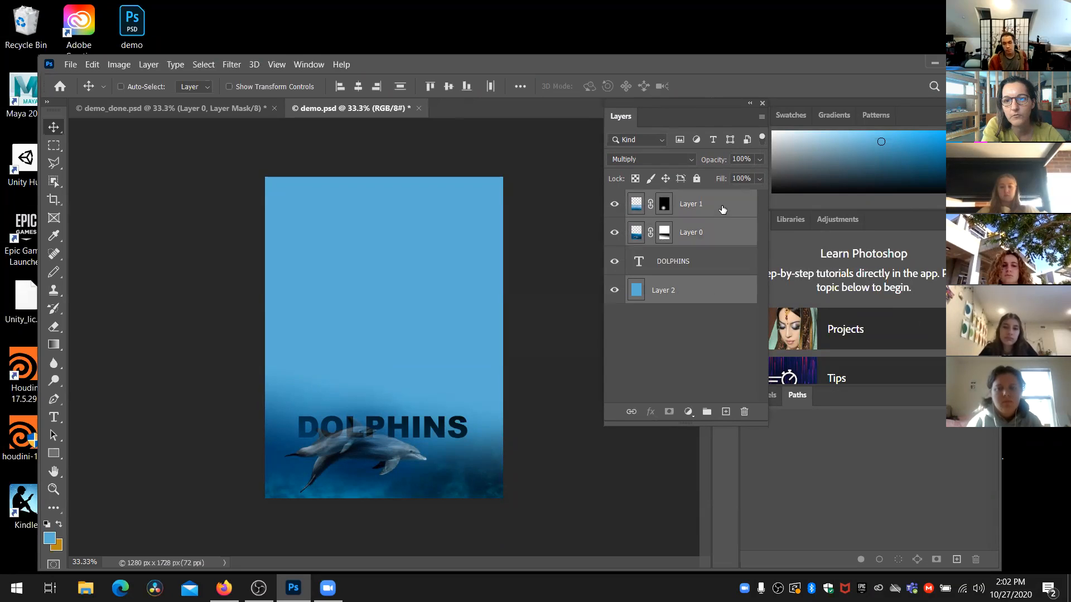
pyautogui.click(696, 179)
# Move the DOLPHINS text lower over the dolphins and enlarge it to 200 pt in a wider text box
pyautogui.moveTo(366, 428); pyautogui.dragTo(352, 445)
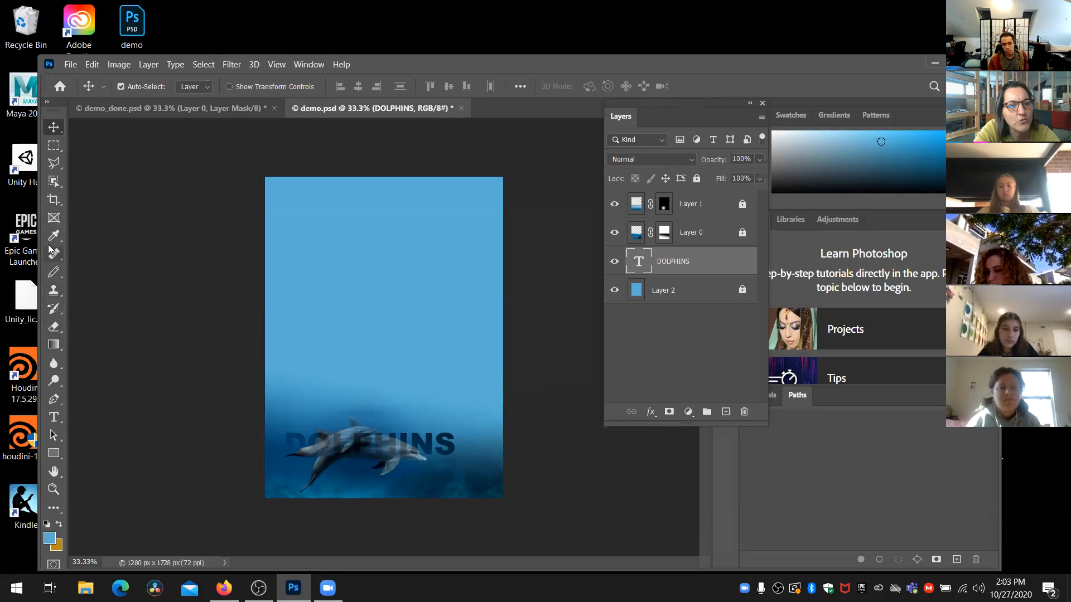
pyautogui.click(54, 417)
pyautogui.doubleClick(392, 446)
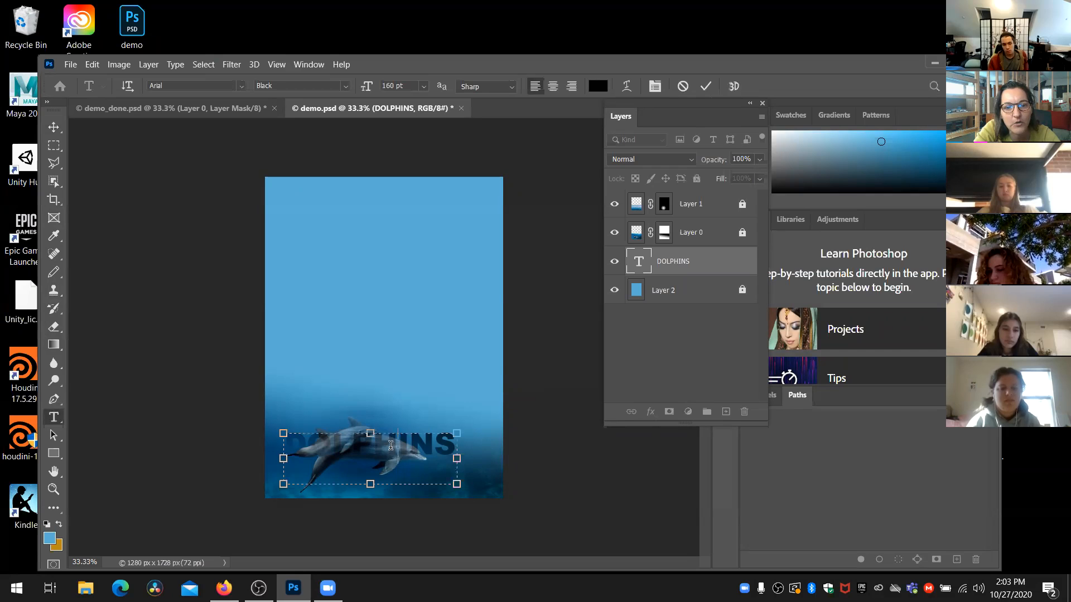
pyautogui.moveTo(507, 497); pyautogui.dragTo(530, 505)
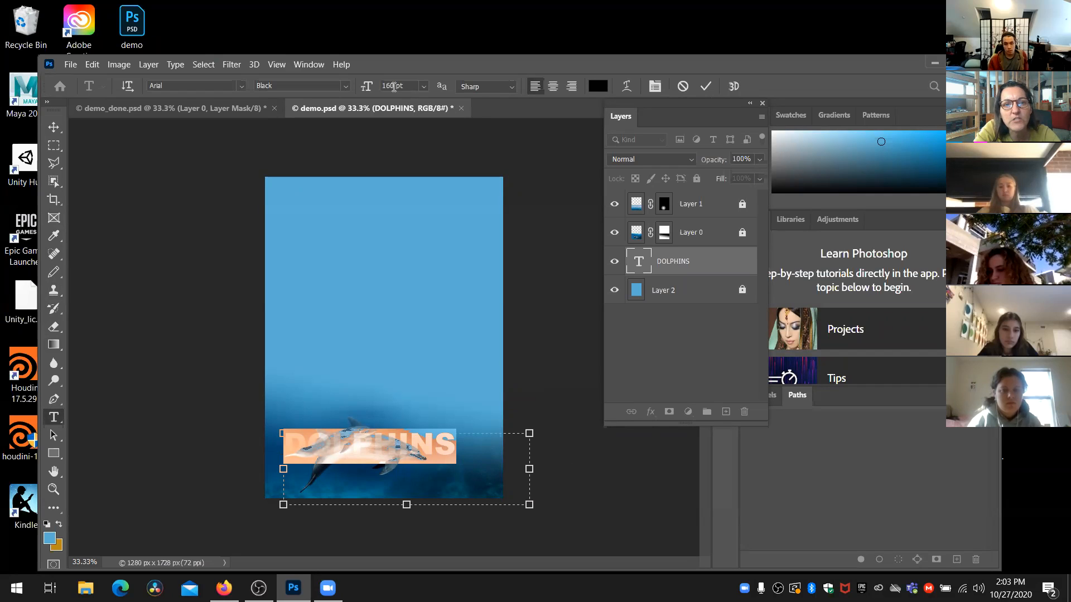
pyautogui.write('20')
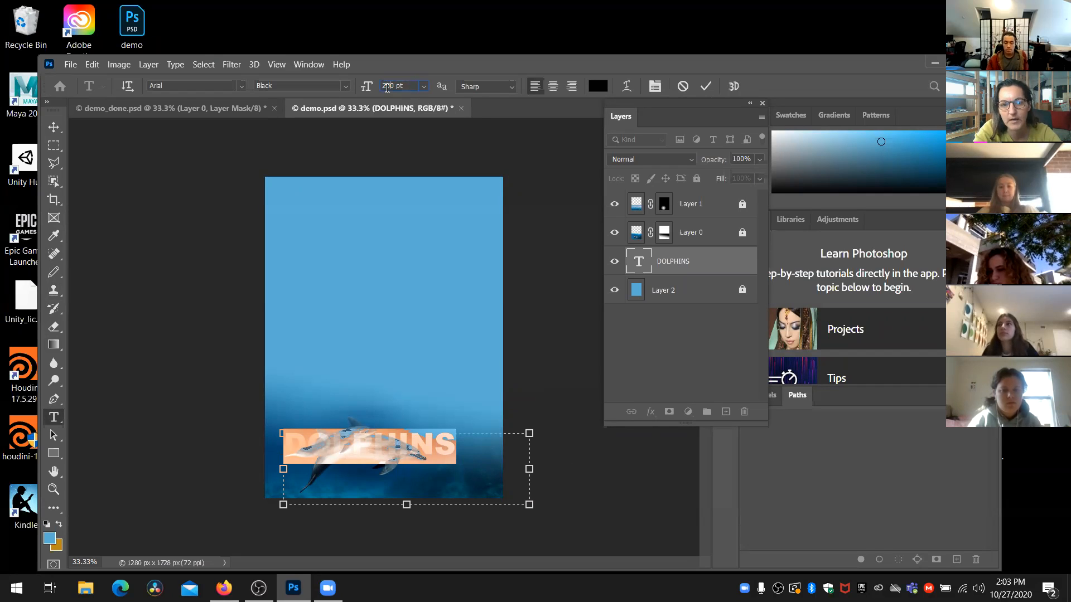
pyautogui.press('Return')
# Reposition the enlarged DOLPHINS text so it sits roughly centred across the canvas, slightly lower behind the dolphins
pyautogui.click(53, 127)
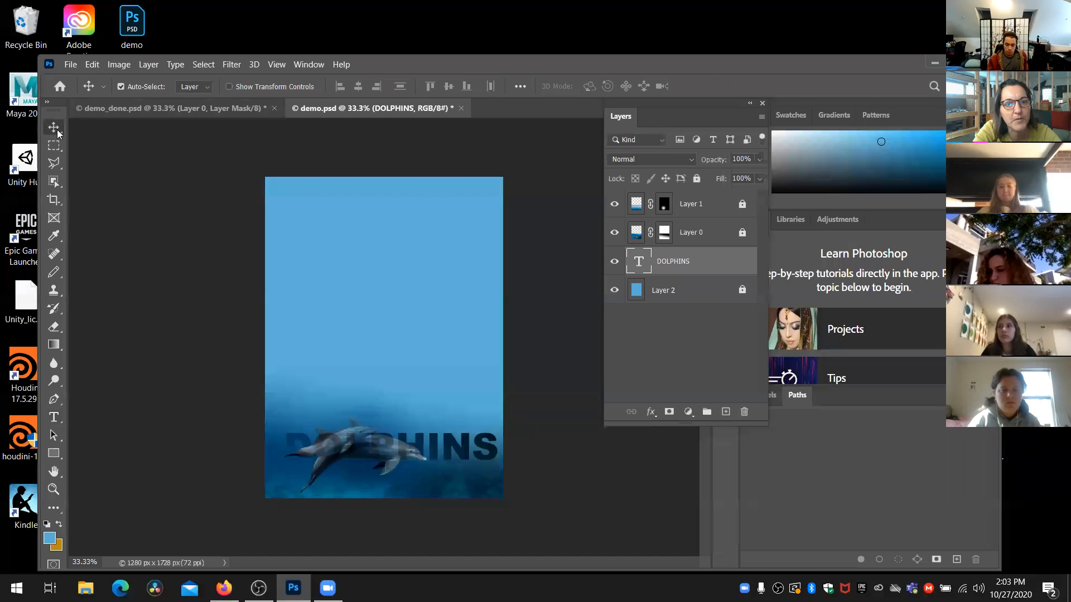
pyautogui.moveTo(381, 457); pyautogui.dragTo(363, 456)
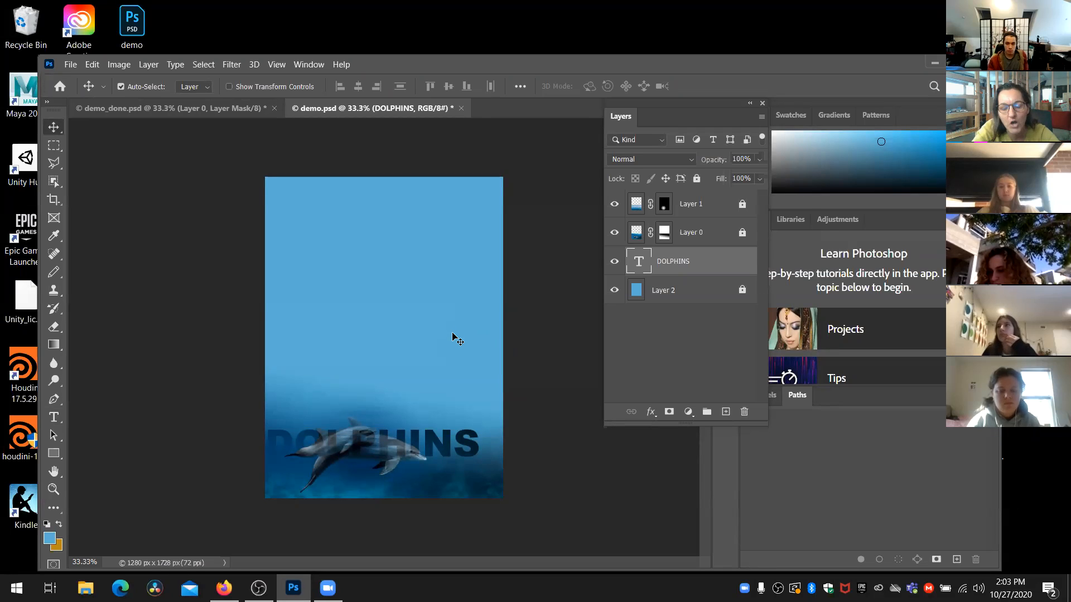
pyautogui.hotkey('shift', 'Right')
pyautogui.hotkey('shift', 'Right')
pyautogui.hotkey('shift', 'Right')
pyautogui.hotkey('shift', 'Down')
pyautogui.hotkey('shift', 'Down')
pyautogui.hotkey('shift', 'Down')
pyautogui.hotkey('shift', 'Down')
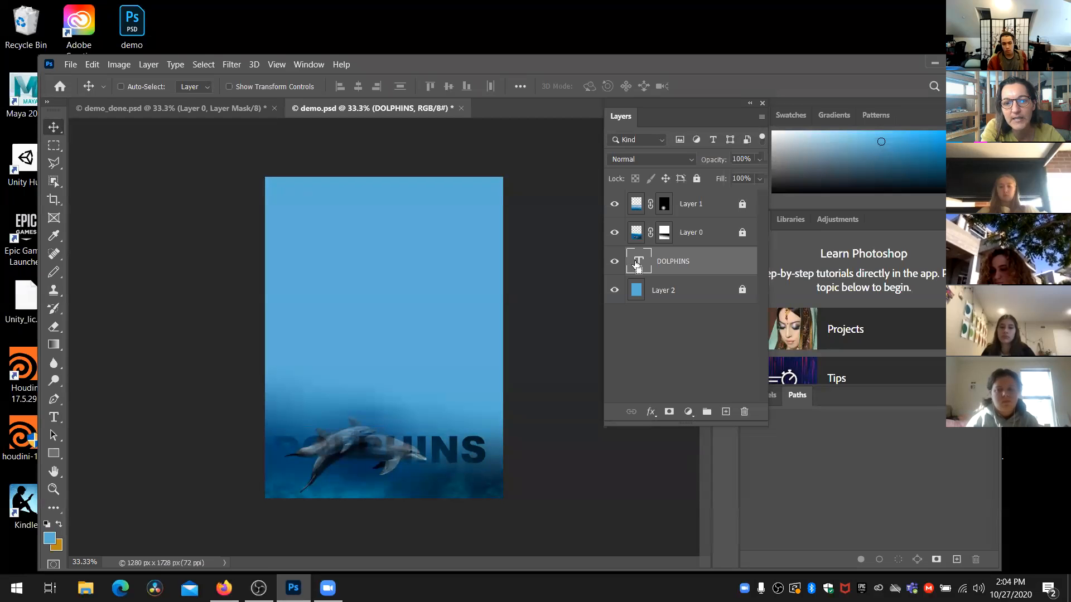
# Load the DOLPHINS lettering as a selection and unlock Layer 0
pyautogui.keyDown('ctrl'); pyautogui.click(637, 265); pyautogui.keyUp('ctrl')
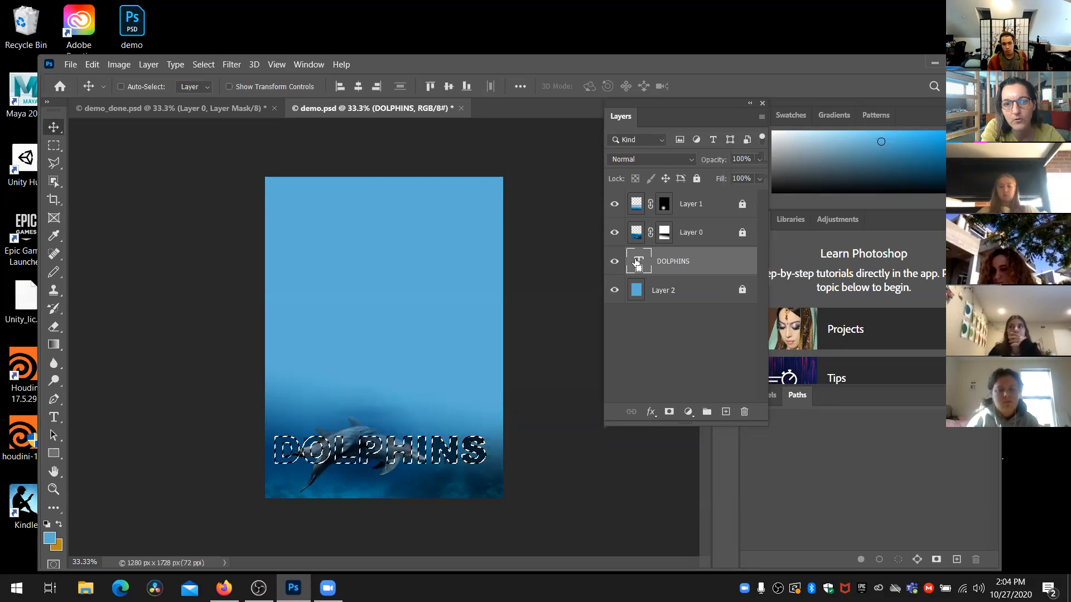
pyautogui.press('ctrl')
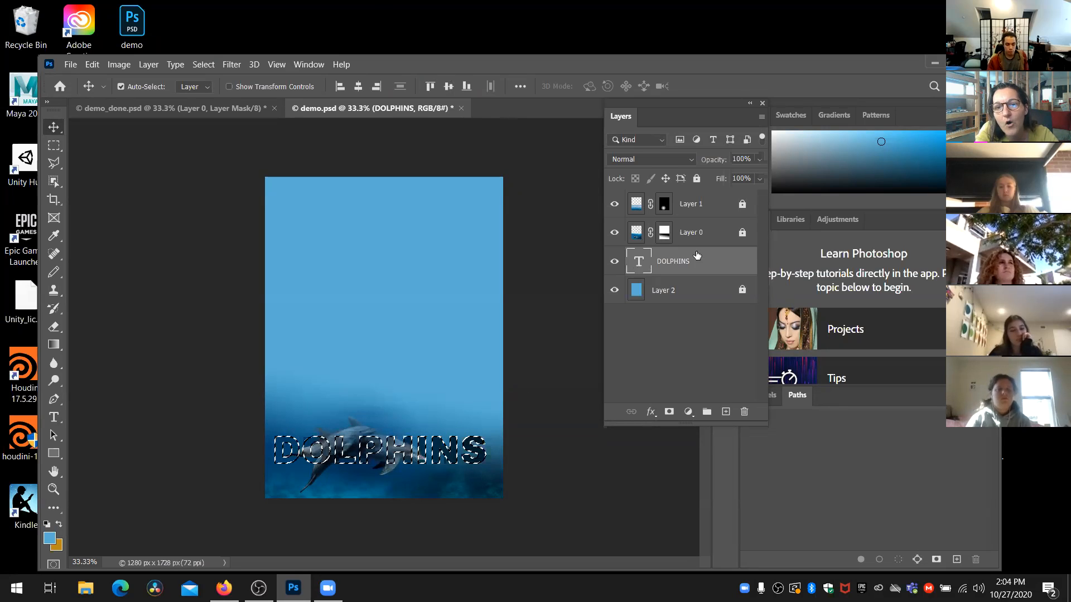
pyautogui.click(699, 235)
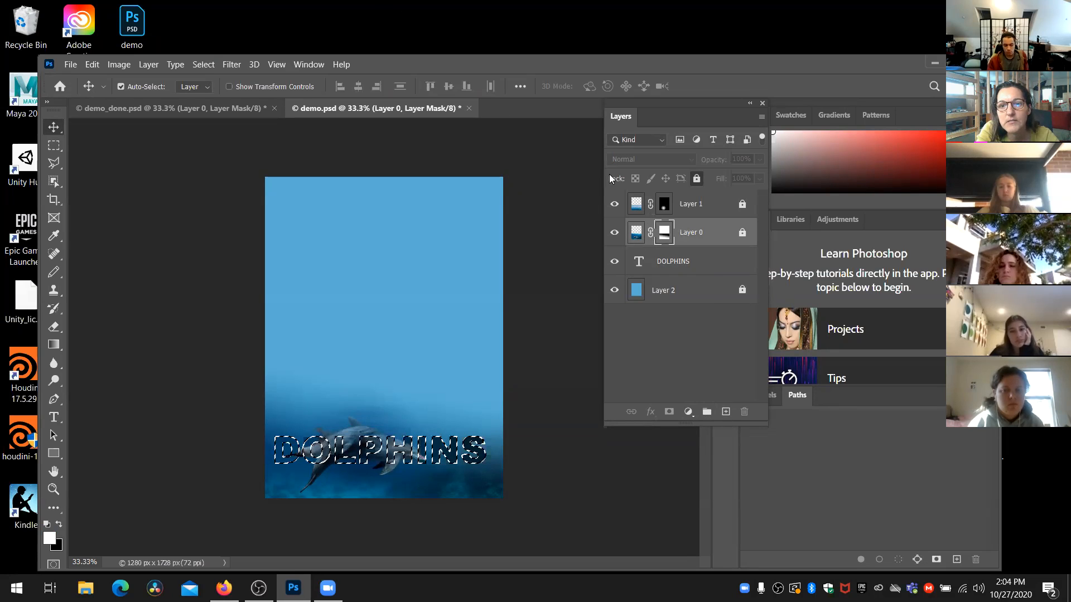
pyautogui.click(695, 179)
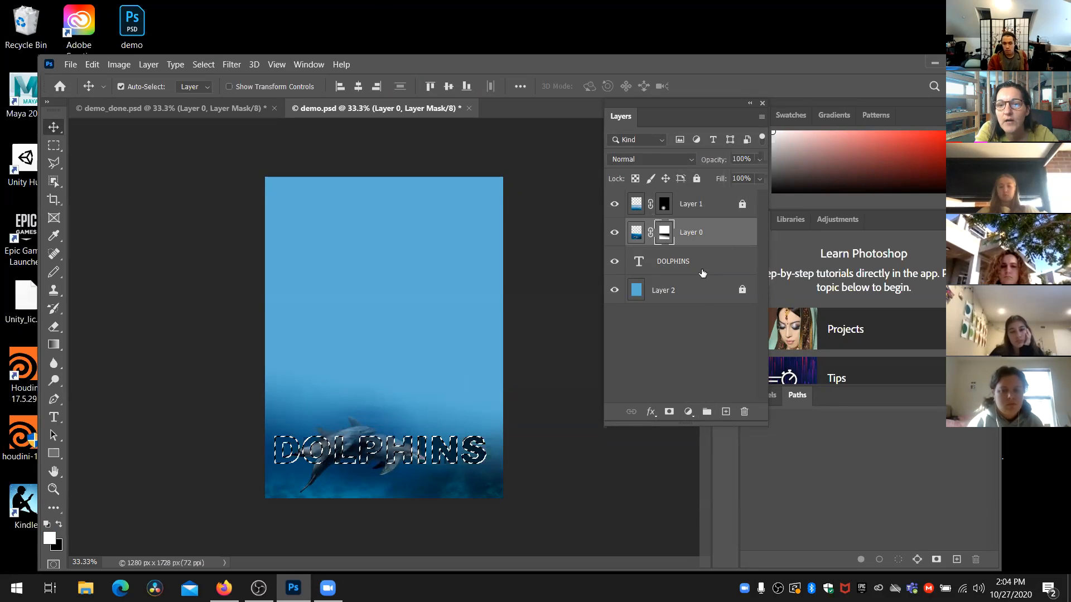
# Add a vector mask to Layer 0 beside its layer mask, undo it and add it again
pyautogui.click(669, 412)
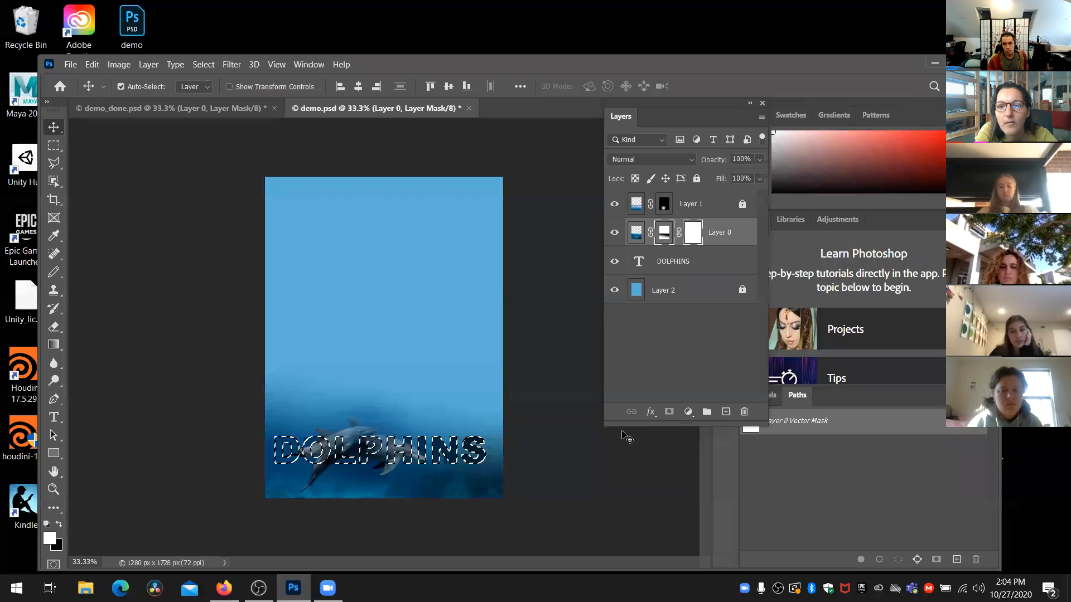
pyautogui.hotkey('ctrl', 'z')
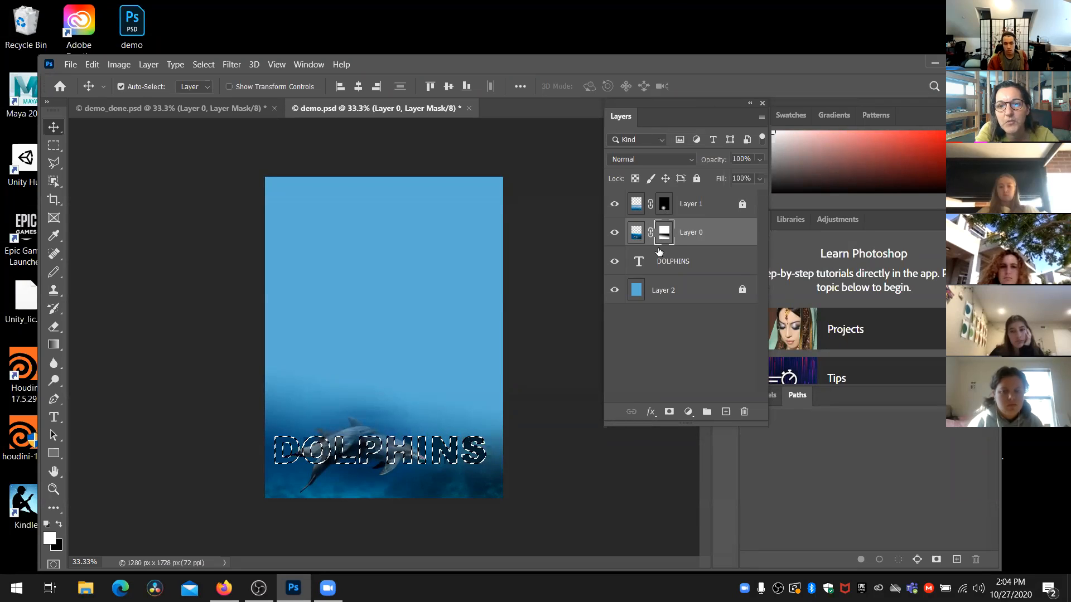
pyautogui.click(668, 412)
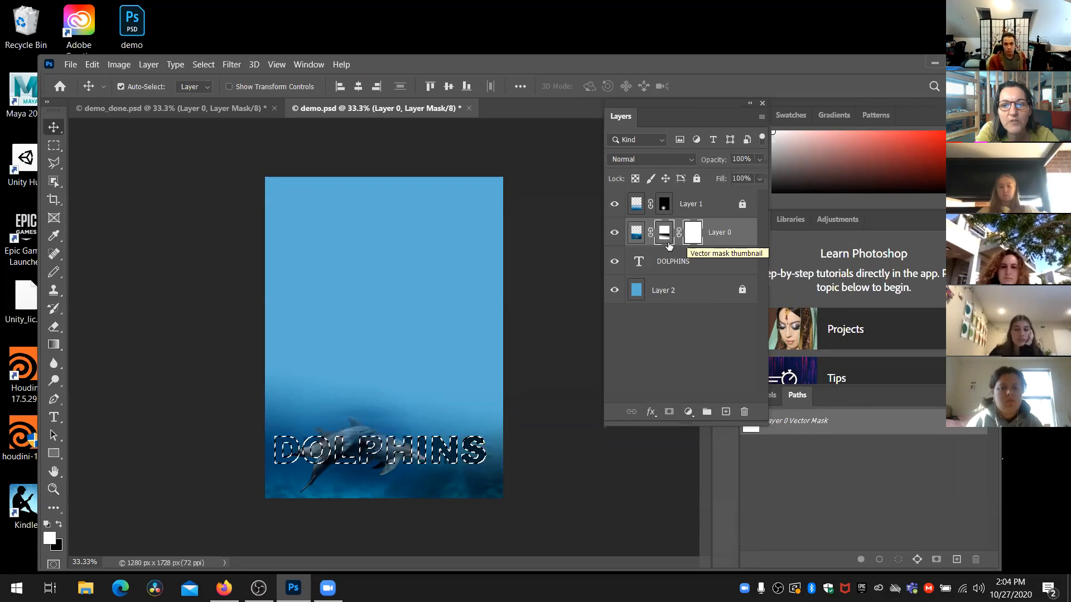
# Invert the DOLPHINS selection, try filling the area outside the letters with black on Layer 0's layer mask, and undo the fill
pyautogui.click(200, 65)
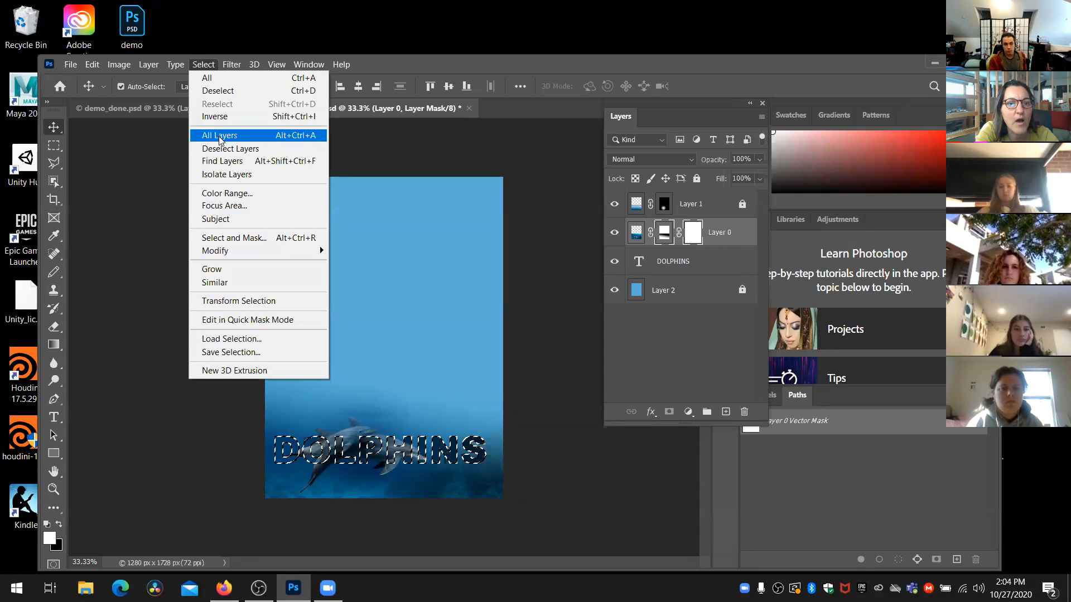
pyautogui.click(216, 116)
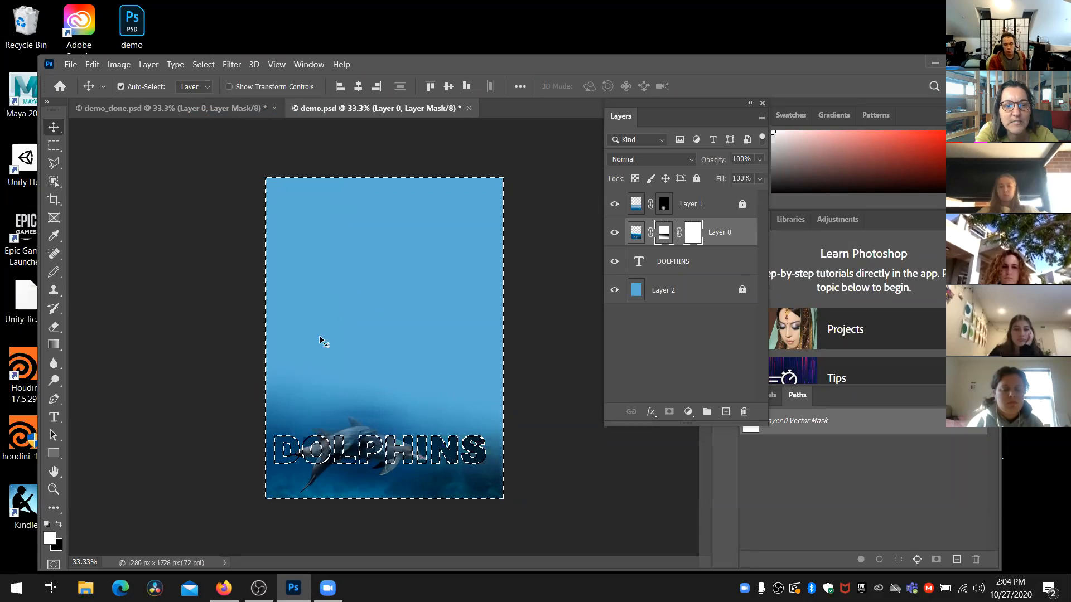
pyautogui.click(59, 525)
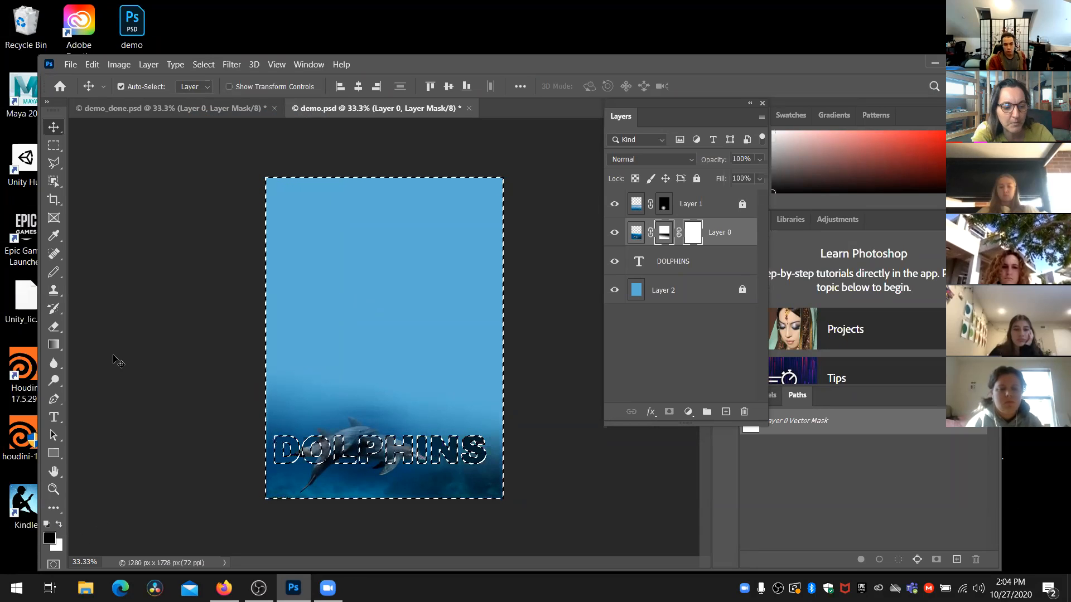
pyautogui.hotkey('alt', 'BackSpace')
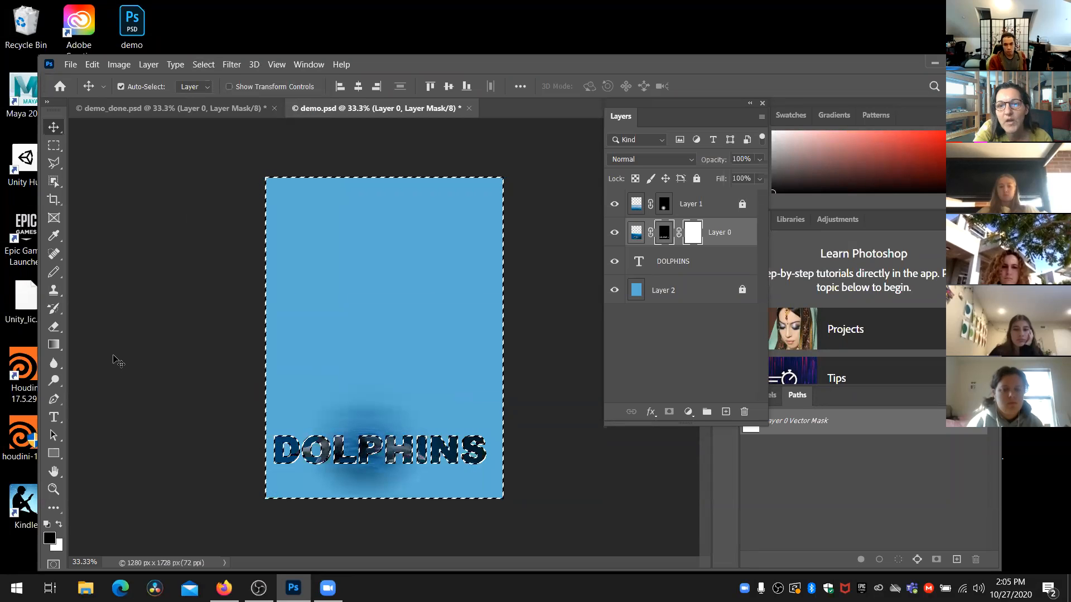
pyautogui.press('ctrl')
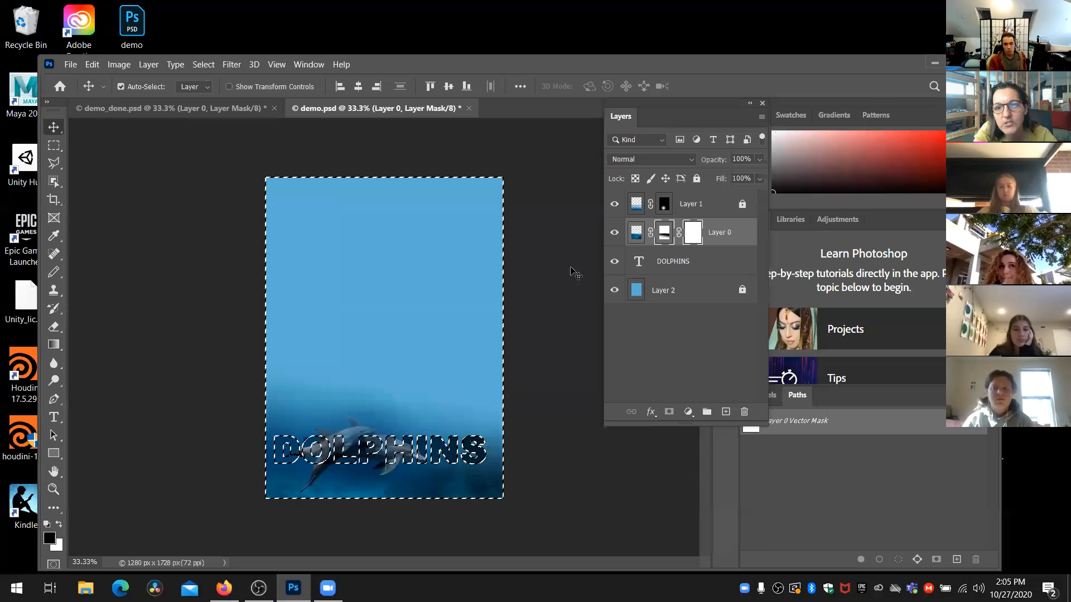
# Target Layer 0's layer mask again, fill the area outside the letters with black and clear the selection
pyautogui.click(701, 239)
pyautogui.click(695, 238)
pyautogui.click(695, 238)
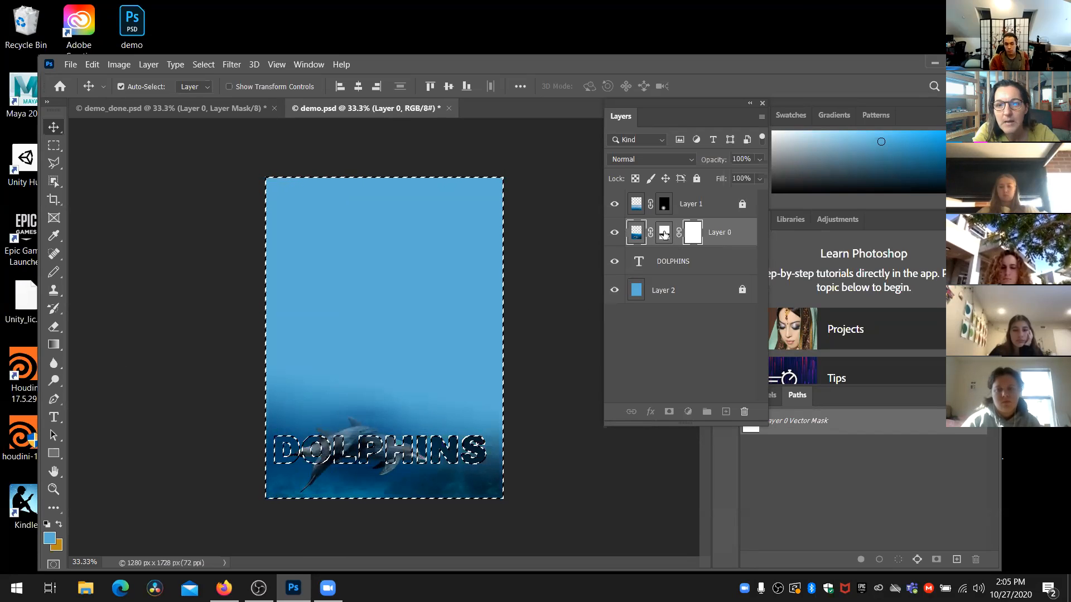
pyautogui.click(664, 235)
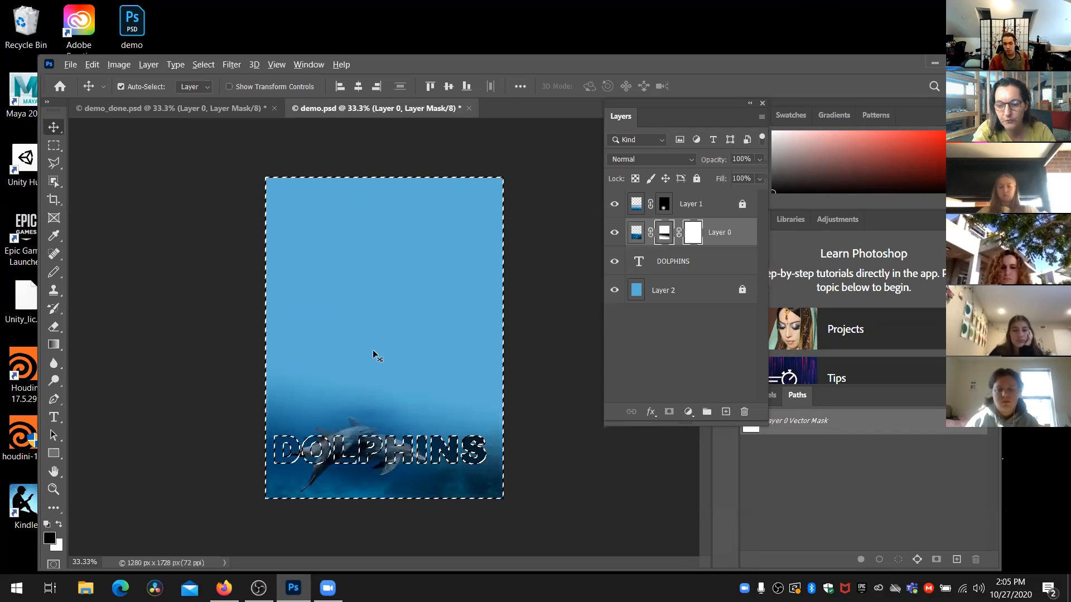
pyautogui.hotkey('ctrl', 'i')
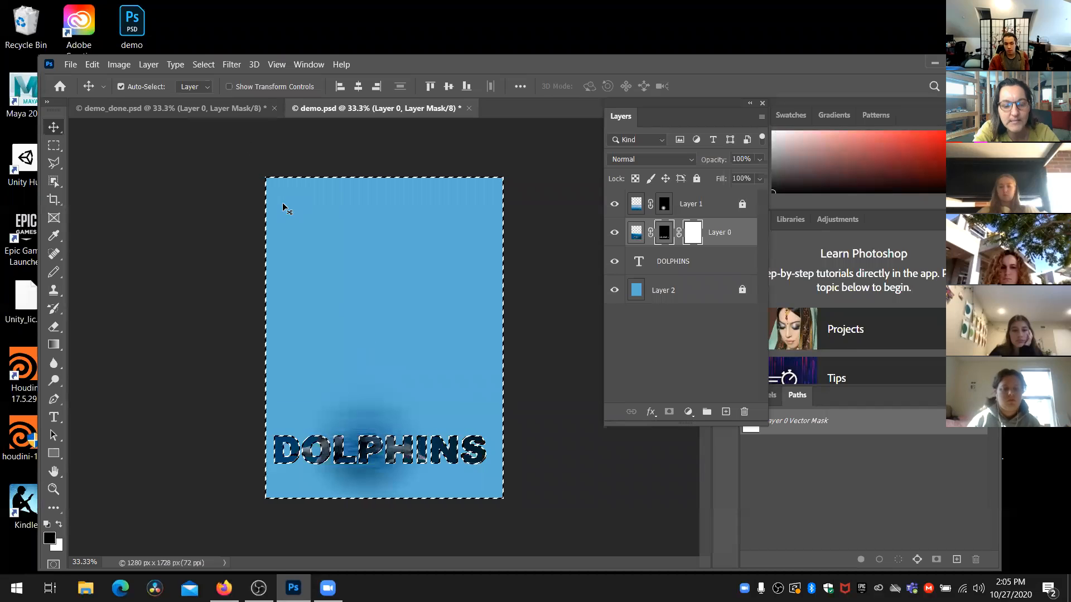
pyautogui.hotkey('ctrl', 'd')
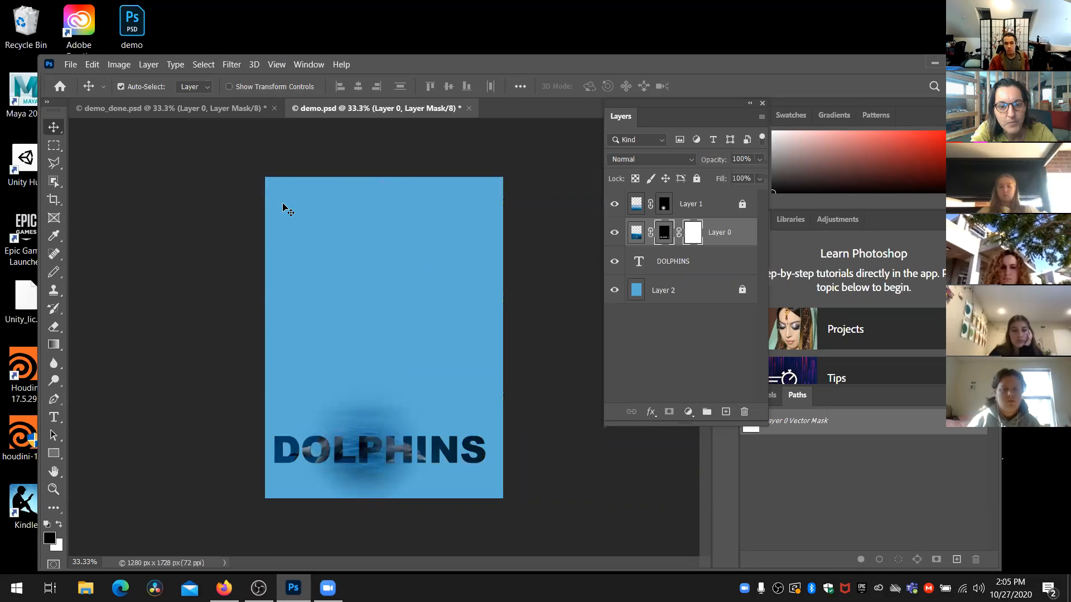
# Examine the masked DOLPHINS lettering up close, return to the whole poster and compare it with Layer 1 hidden and shown
pyautogui.click(53, 489)
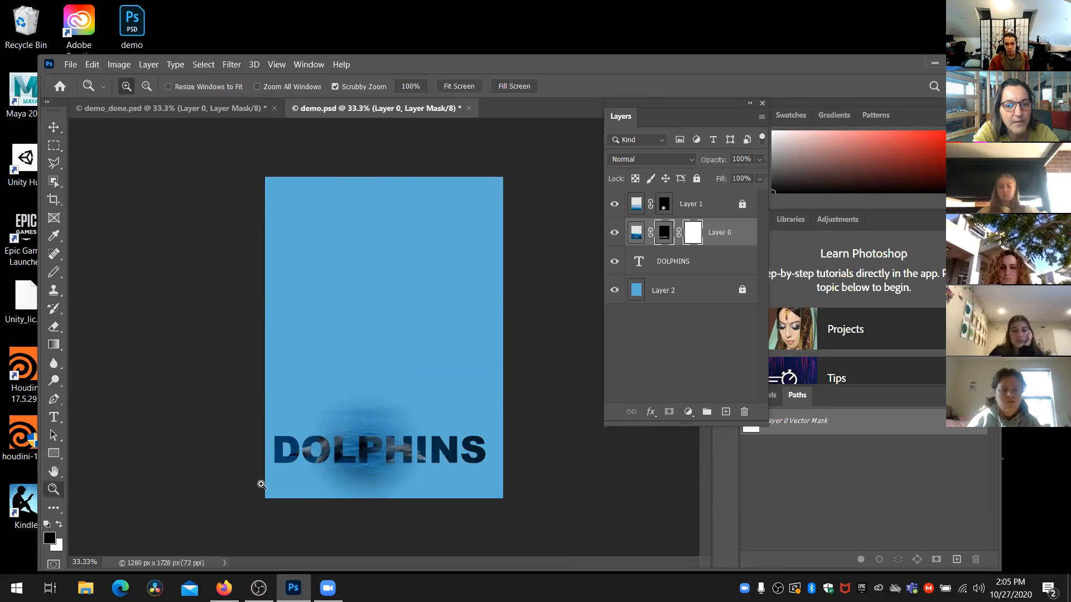
pyautogui.moveTo(369, 449); pyautogui.dragTo(501, 469)
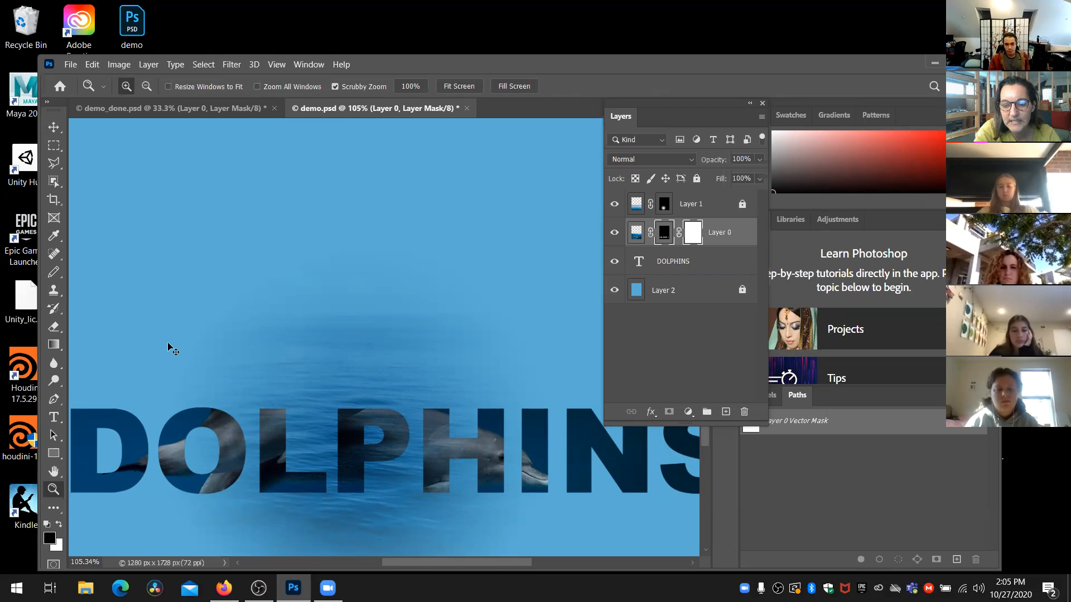
pyautogui.hotkey('ctrl', '0')
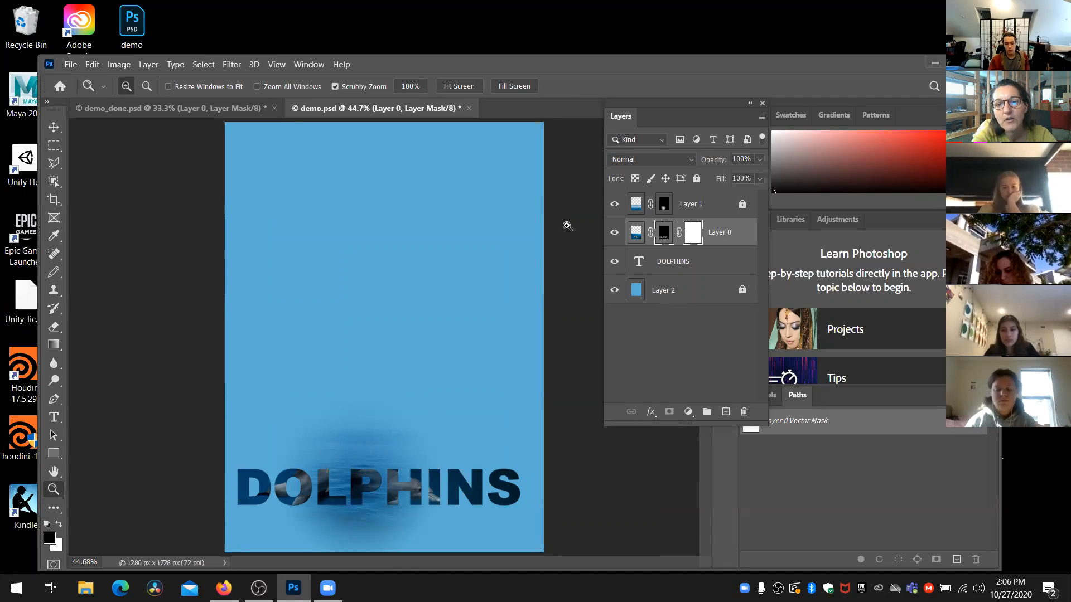
pyautogui.click(616, 206)
pyautogui.click(617, 206)
pyautogui.click(616, 206)
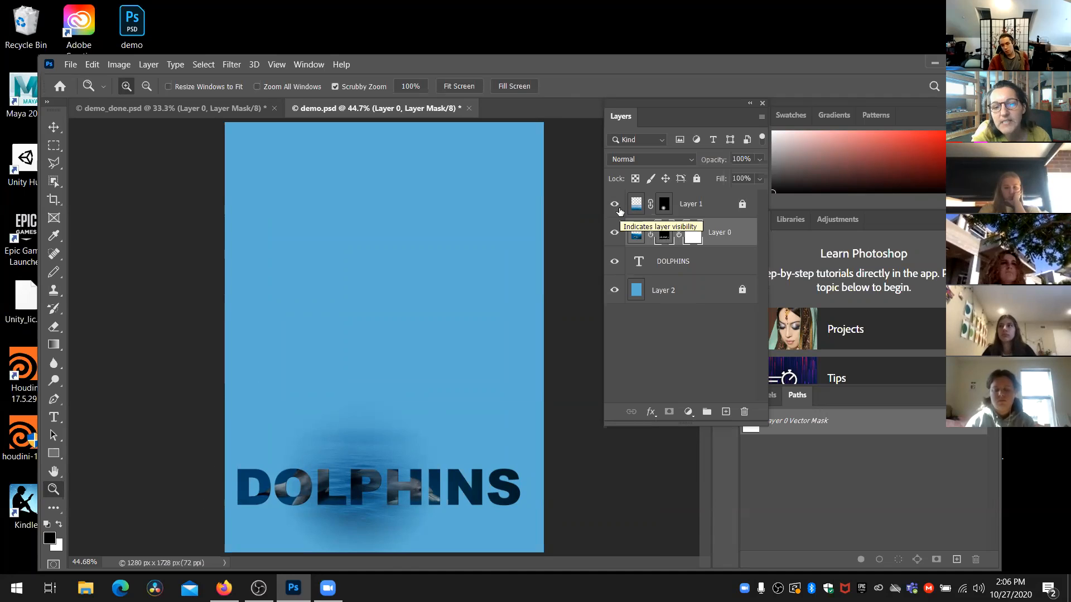
# Delete Layer 1's layer mask without applying it and undo the deletion
pyautogui.moveTo(660, 207); pyautogui.dragTo(747, 415)
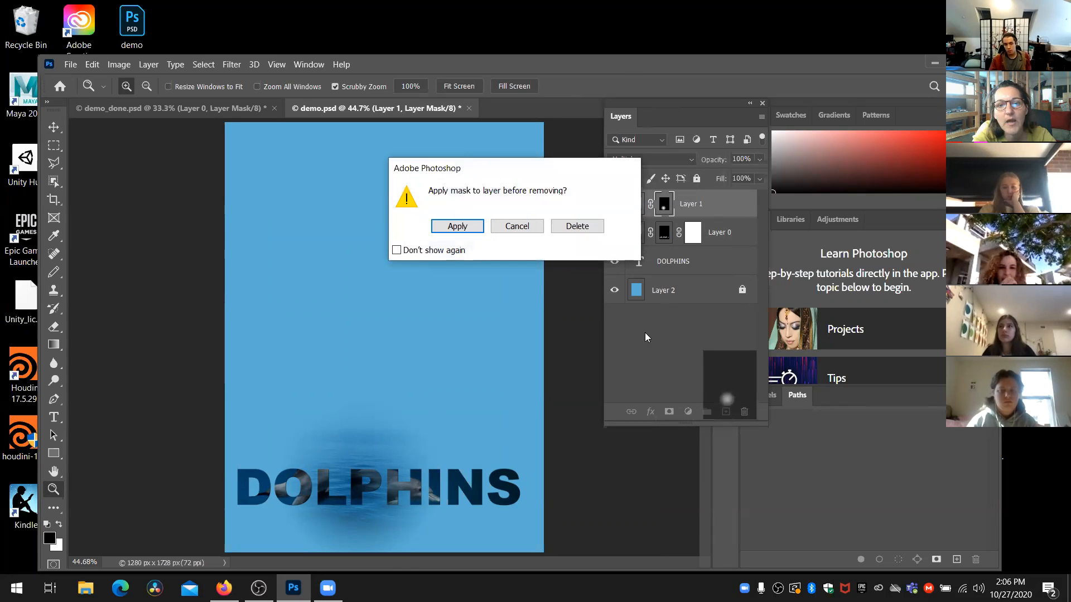
pyautogui.click(579, 225)
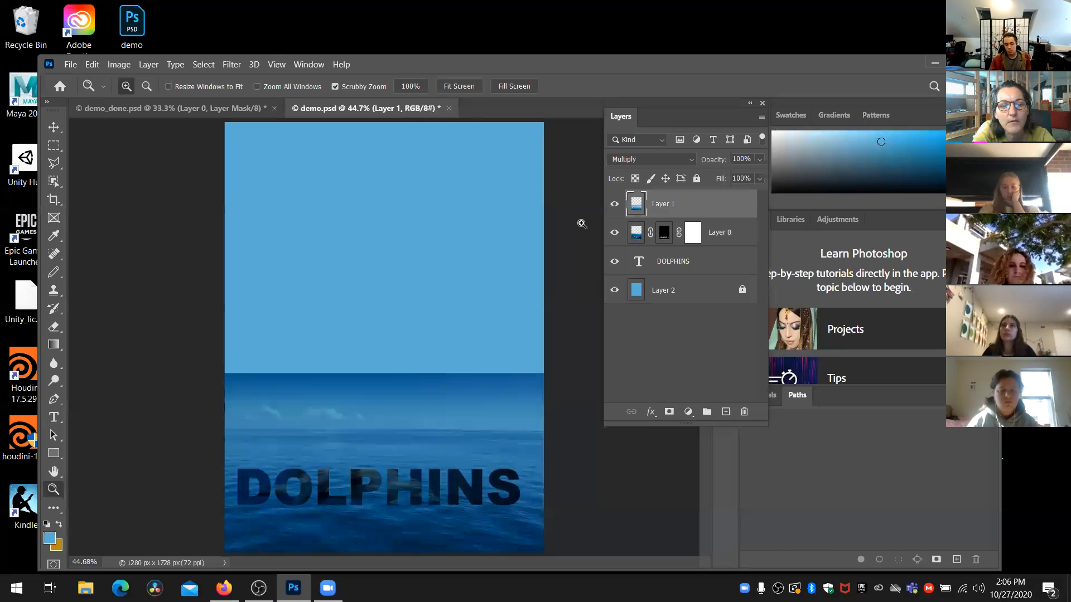
pyautogui.hotkey('ctrl', 'z')
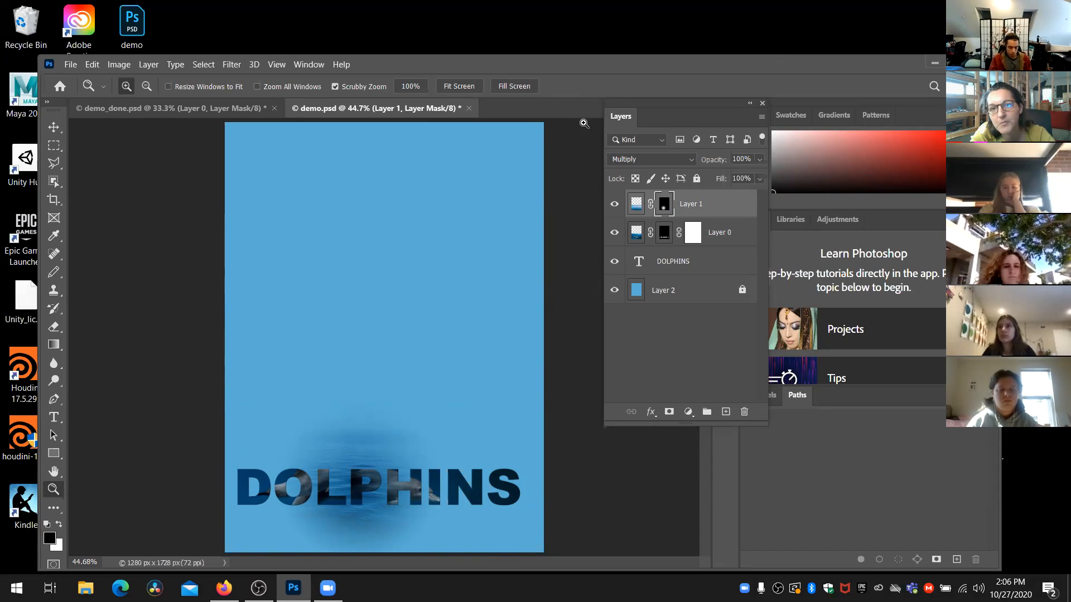
# Hide Layer 1 so only the masked lettering stands against the blue background
pyautogui.click(615, 206)
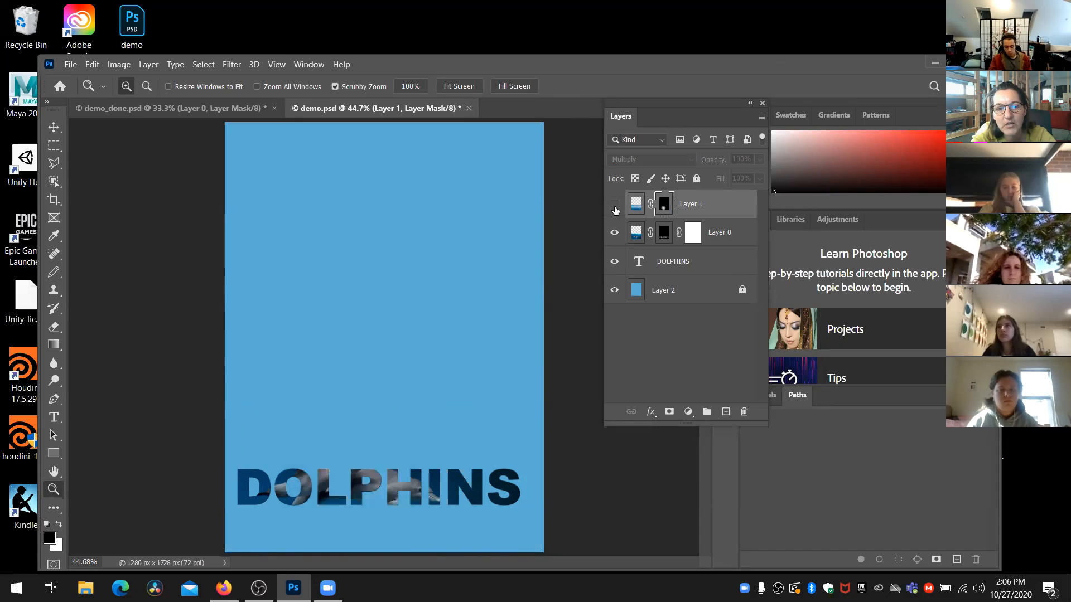